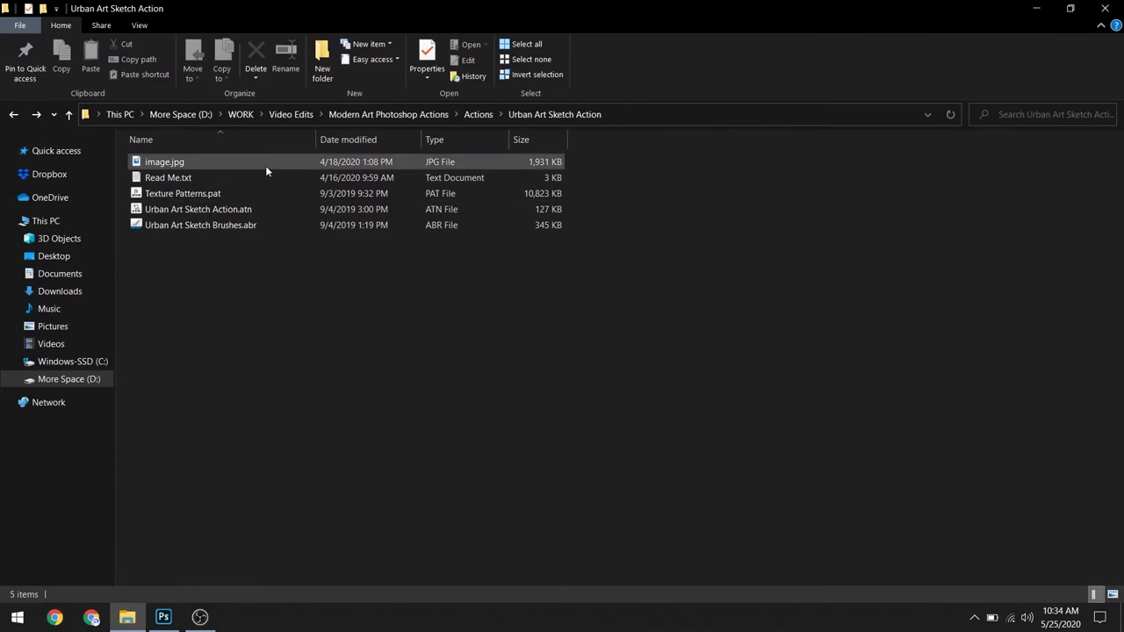
Step: Preview image.jpg, then open it with Adobe Photoshop 2020 from File Explorer
{"action": "double_click", "coordinate": [265, 165]}
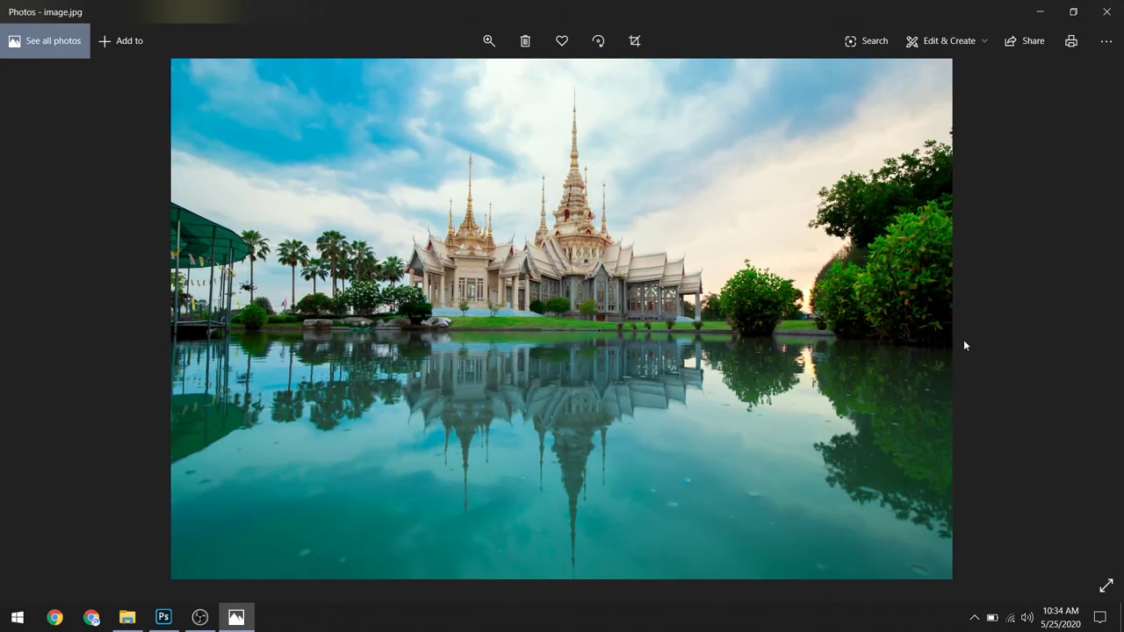
{"action": "left_click", "coordinate": [1106, 11]}
{"action": "left_click", "coordinate": [540, 275]}
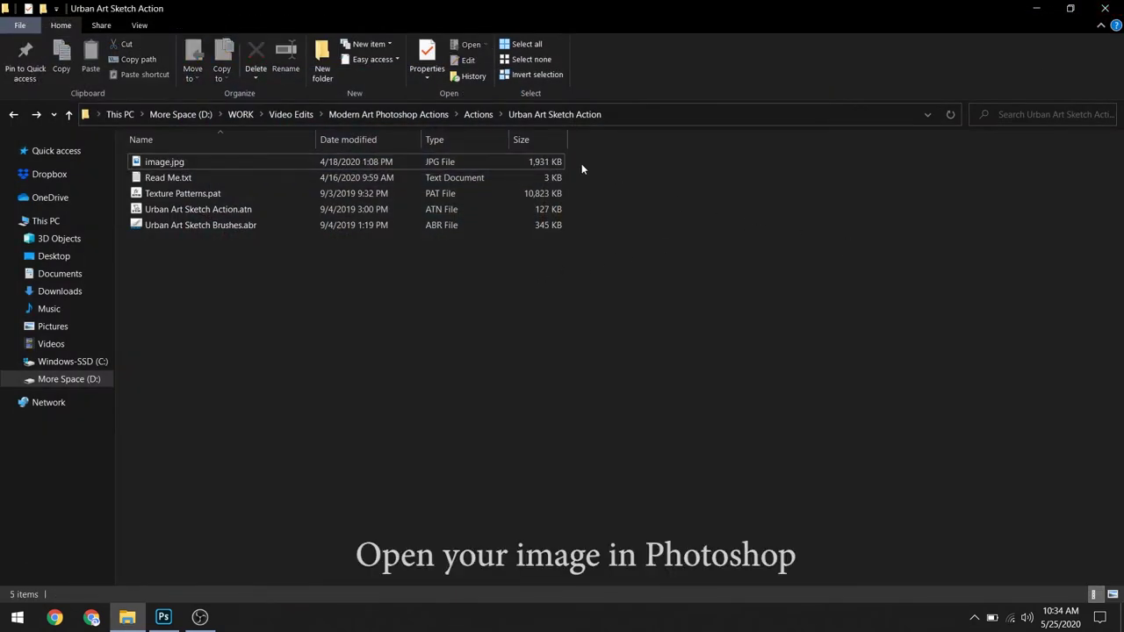
{"action": "left_click", "coordinate": [542, 163]}
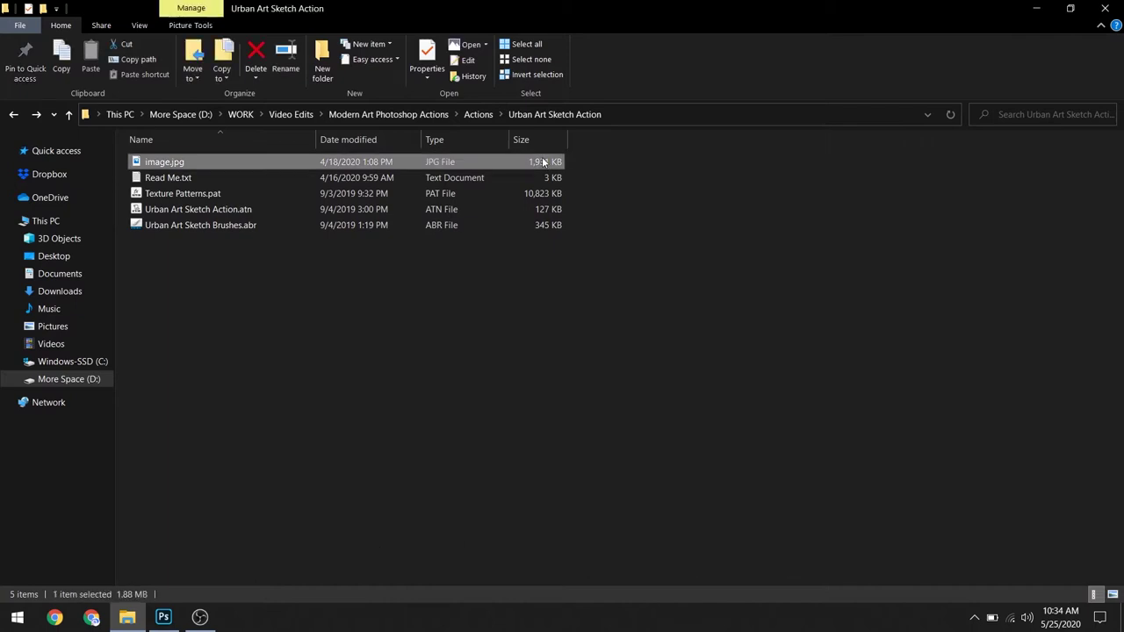
{"action": "right_click", "coordinate": [542, 163]}
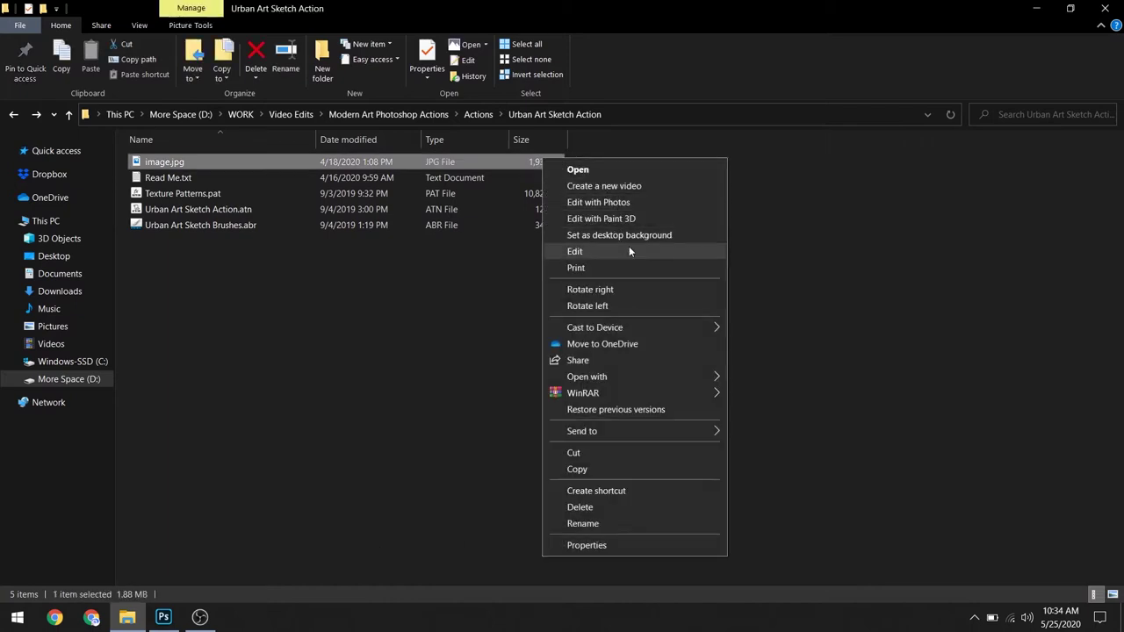
{"action": "mouse_move", "coordinate": [587, 377]}
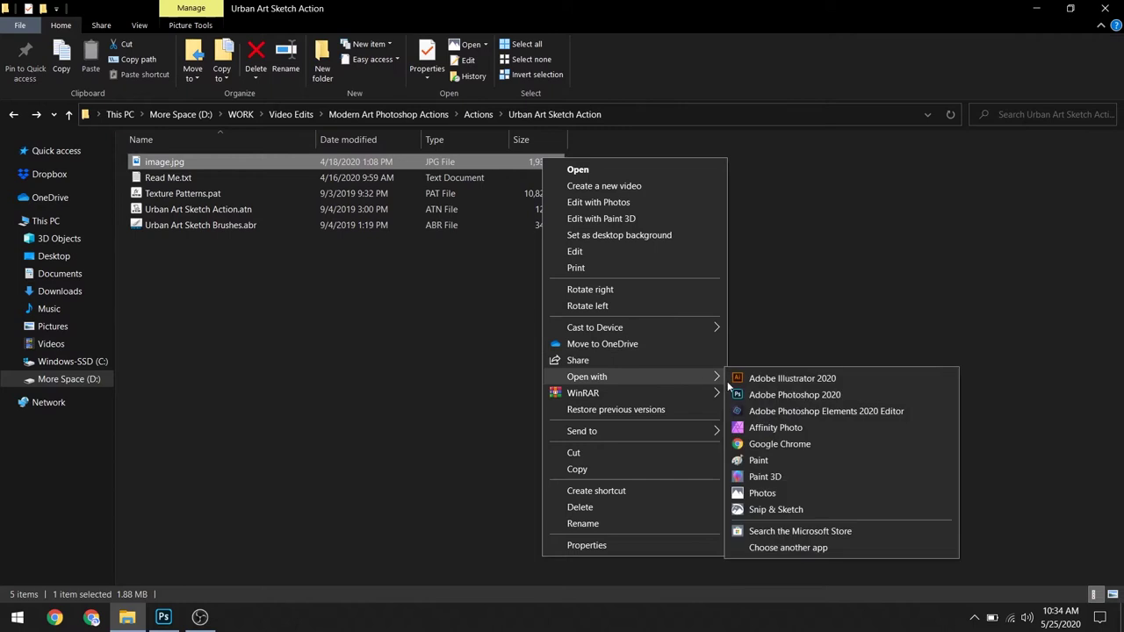
{"action": "left_click", "coordinate": [947, 395]}
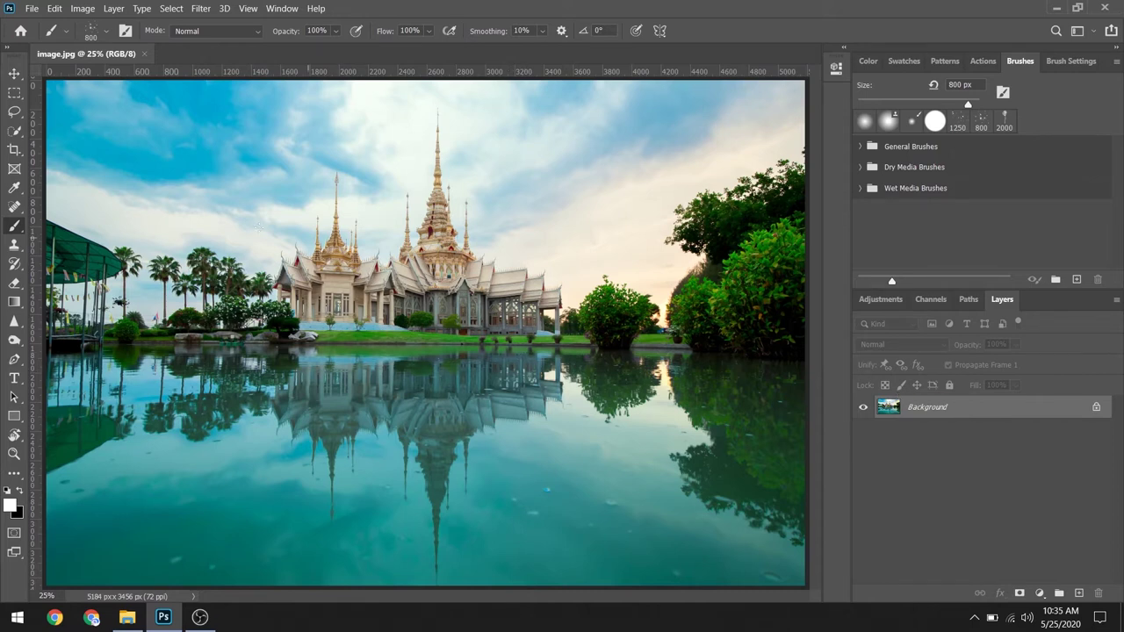
Step: Confirm under Image > Mode that the photo is RGB Color at 8 Bits/Channel
{"action": "left_click", "coordinate": [90, 9]}
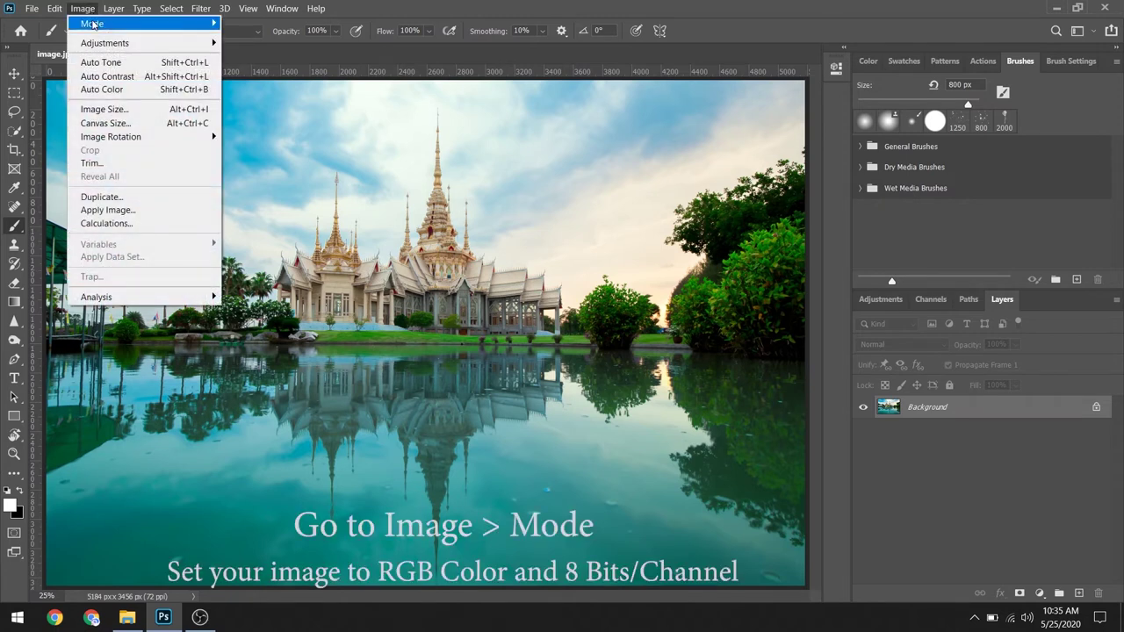
{"action": "mouse_move", "coordinate": [92, 23]}
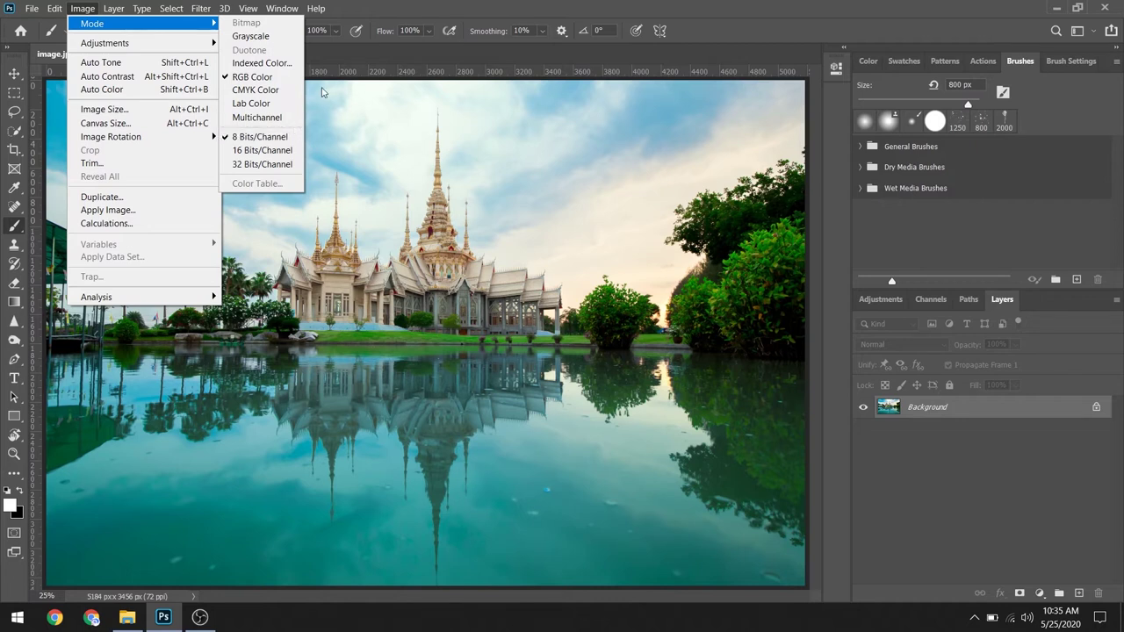
{"action": "left_click", "coordinate": [352, 55]}
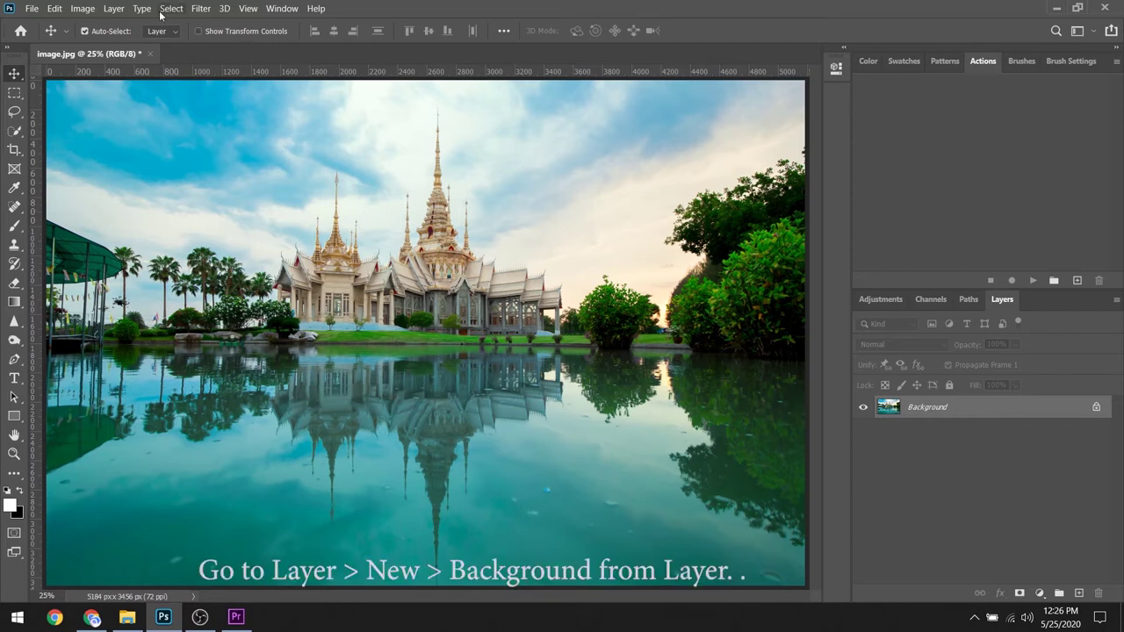
Step: Use Layer > New > Background from Layer to keep the photo as the Background layer
{"action": "left_click", "coordinate": [116, 9]}
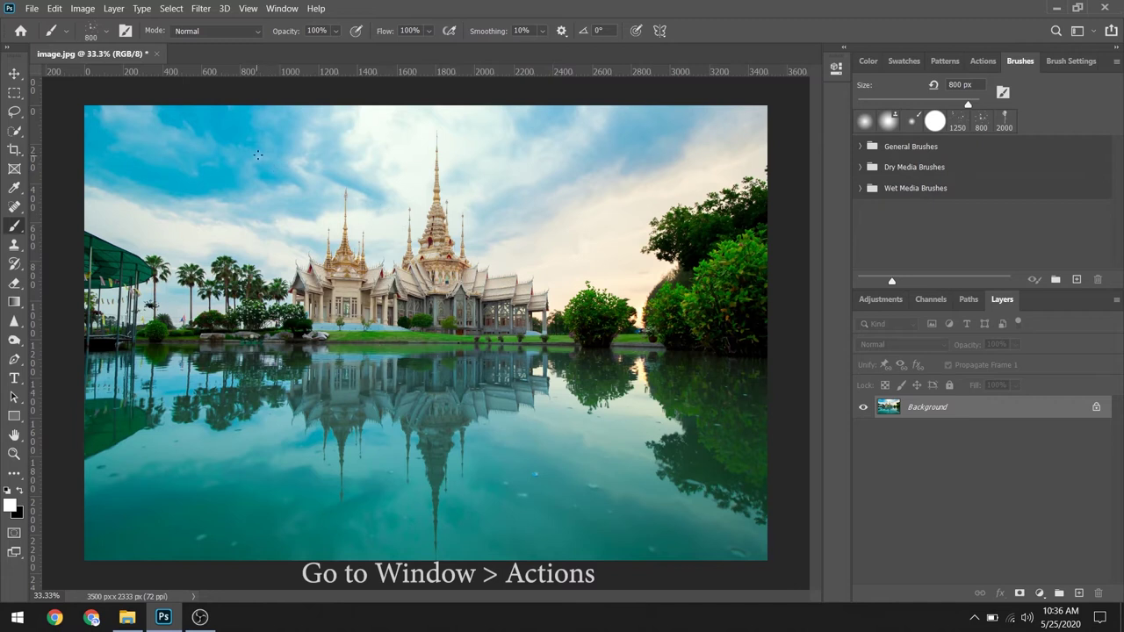
Step: Load Urban Art Sketch Action.atn into the Actions panel beside the collapsed Default Actions
{"action": "left_click", "coordinate": [275, 9]}
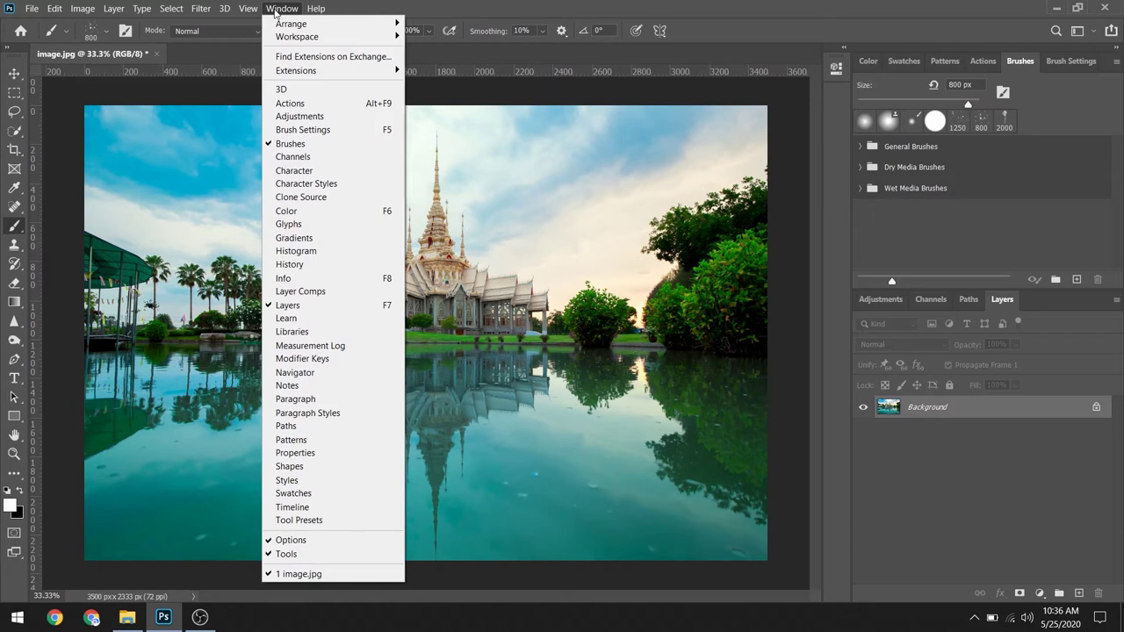
{"action": "left_click", "coordinate": [308, 106]}
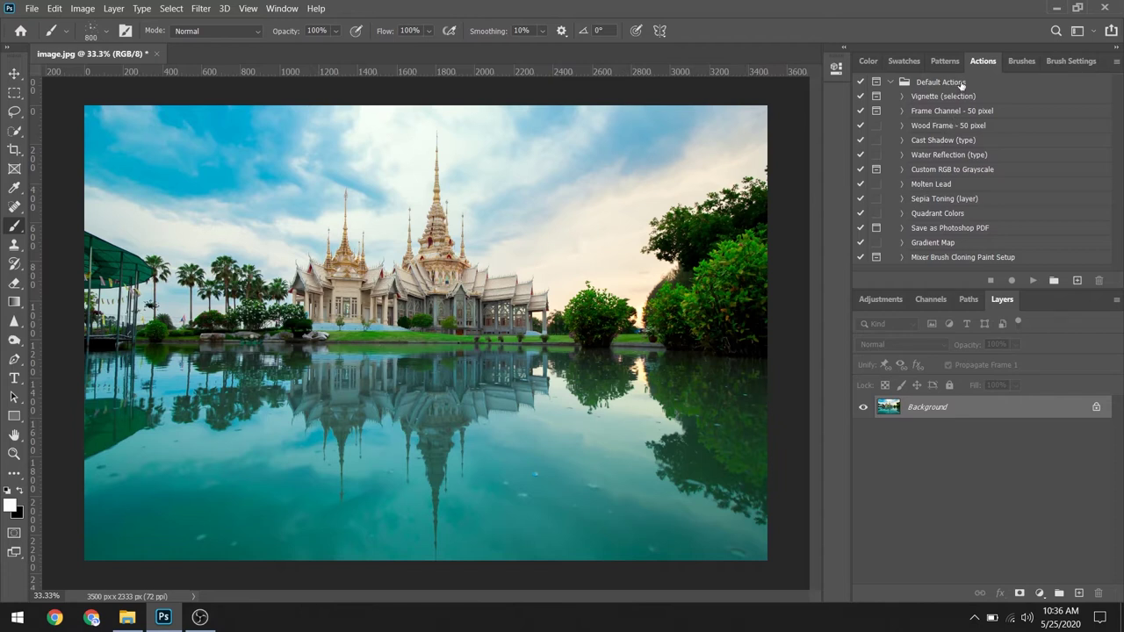
{"action": "left_click", "coordinate": [890, 81]}
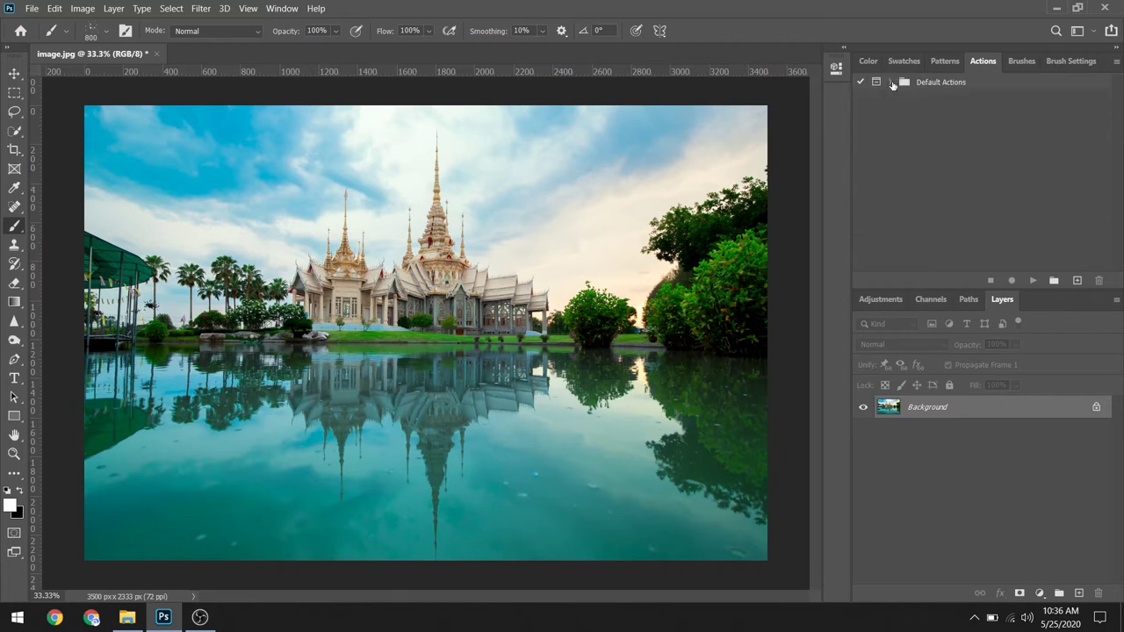
{"action": "left_click", "coordinate": [1116, 62]}
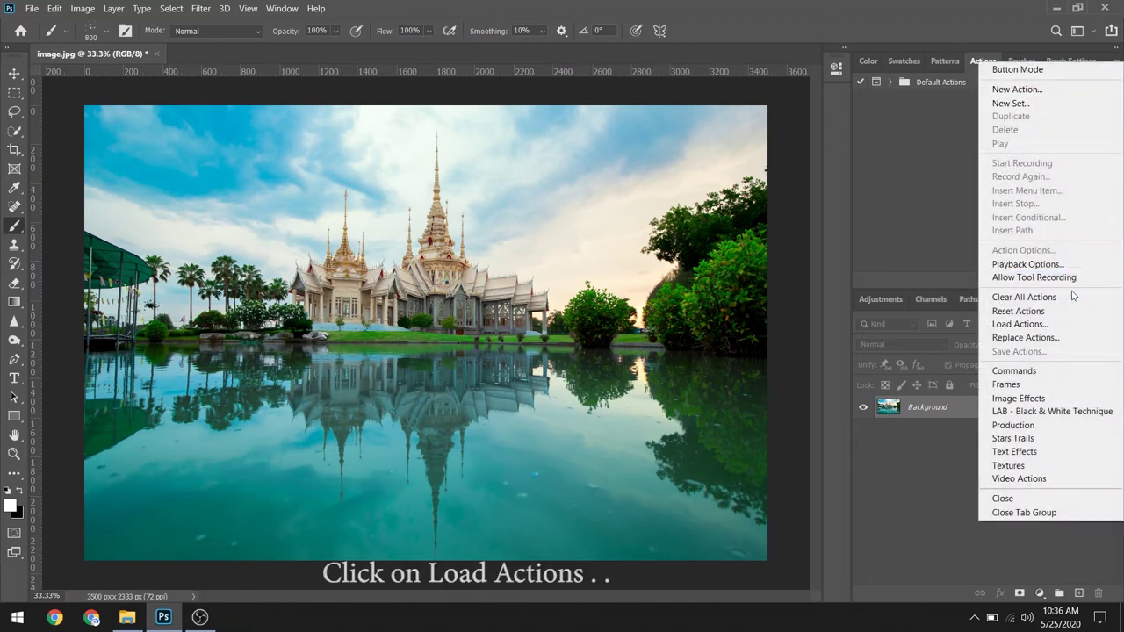
{"action": "left_click", "coordinate": [1070, 325]}
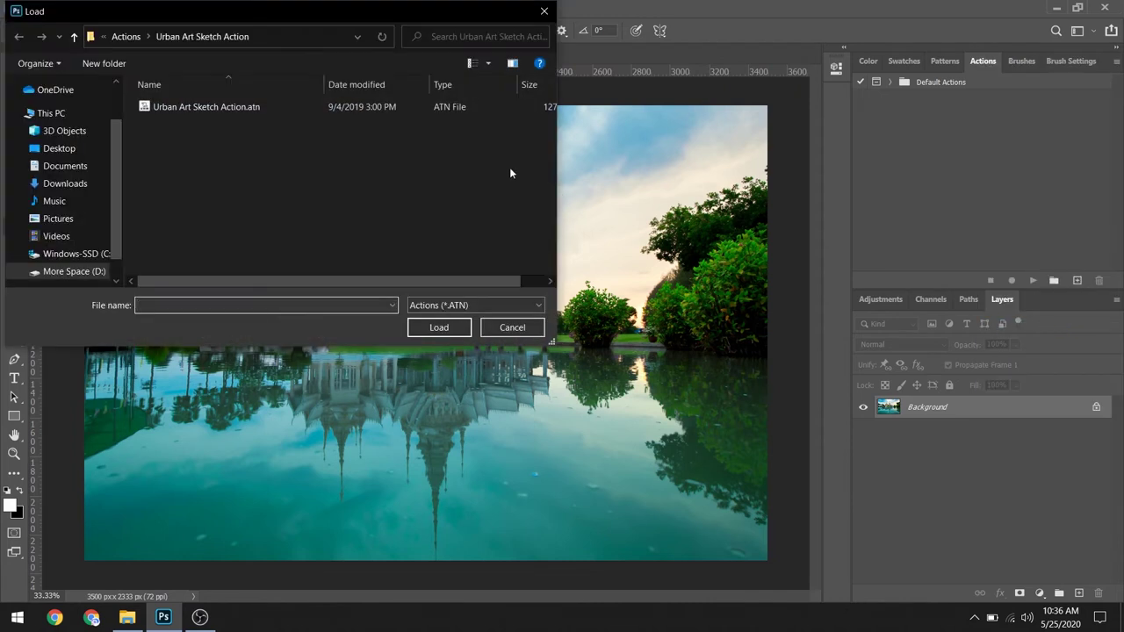
{"action": "left_click", "coordinate": [357, 109]}
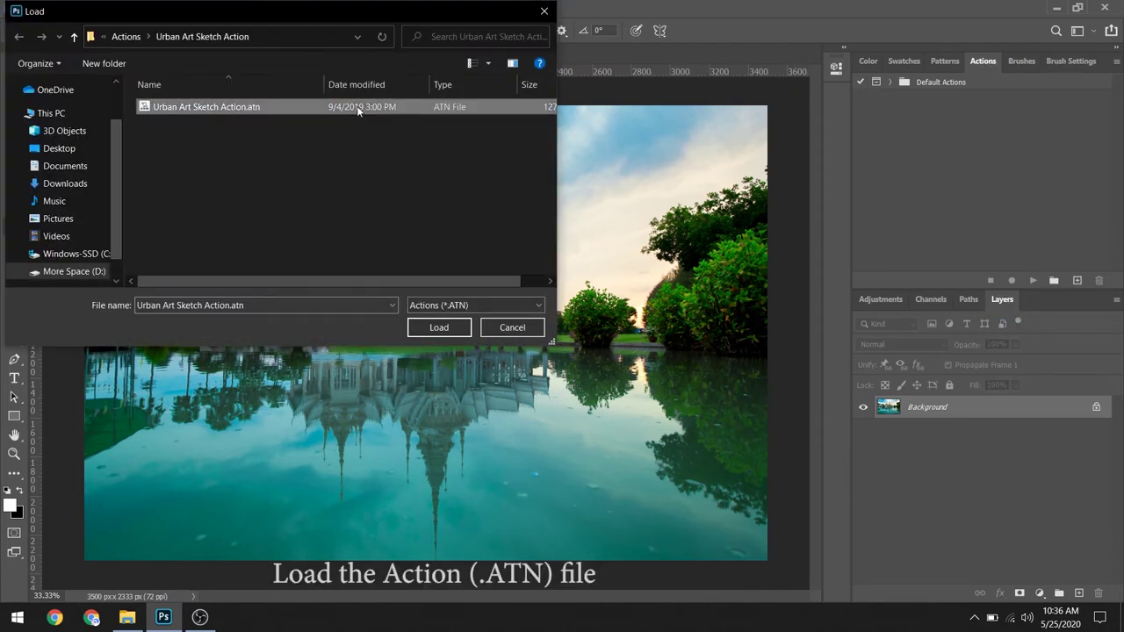
{"action": "left_click", "coordinate": [439, 328]}
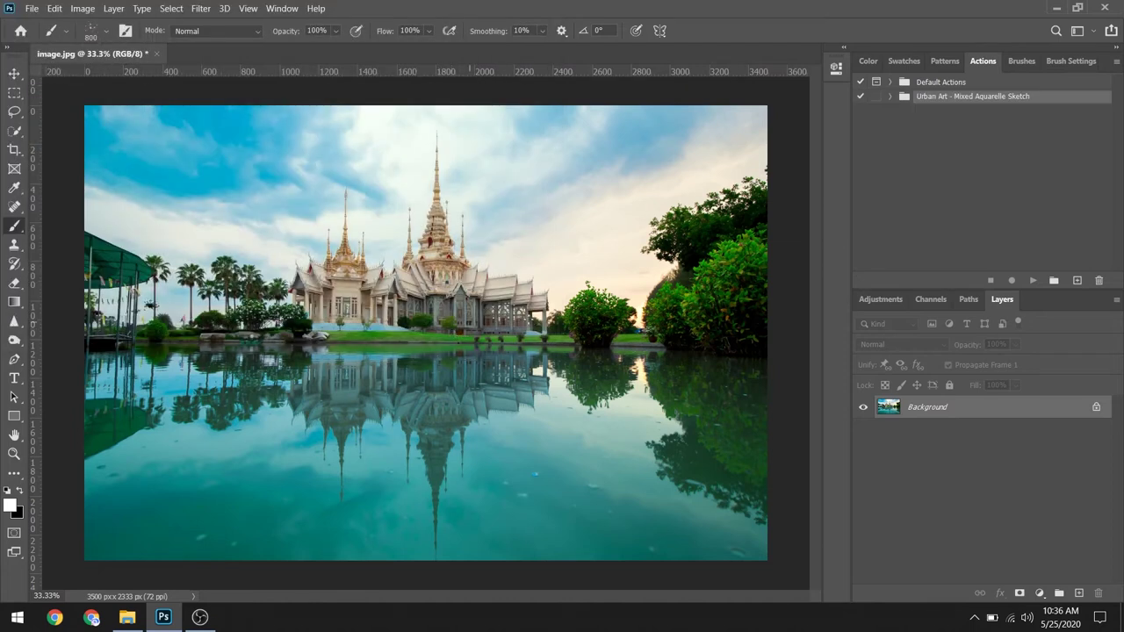
{"action": "left_click", "coordinate": [889, 96]}
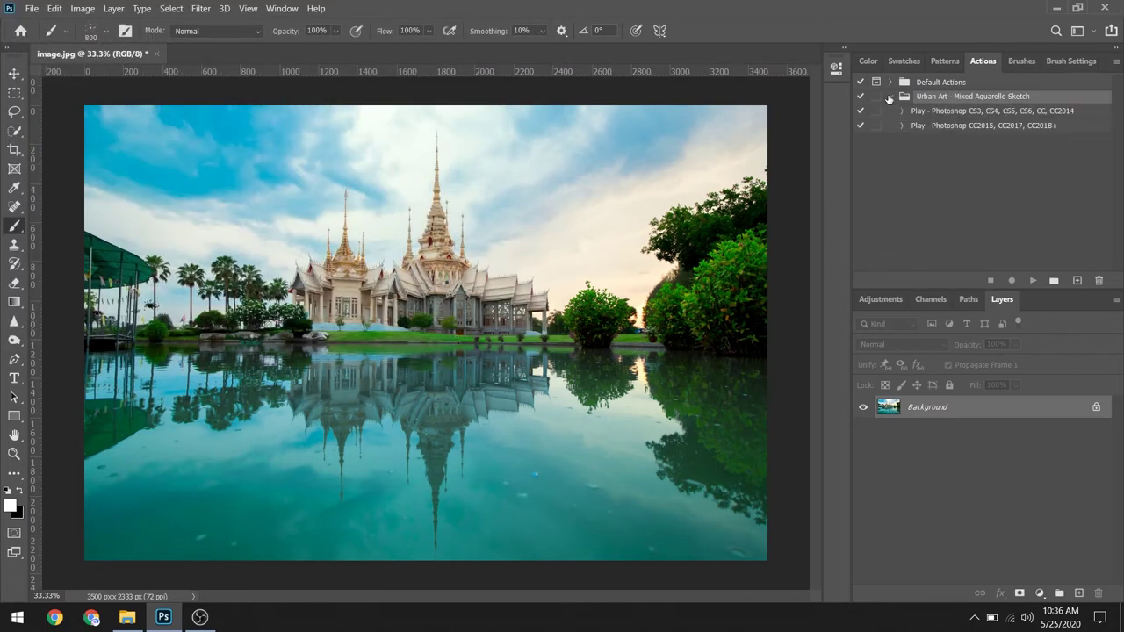
{"action": "left_click", "coordinate": [888, 97]}
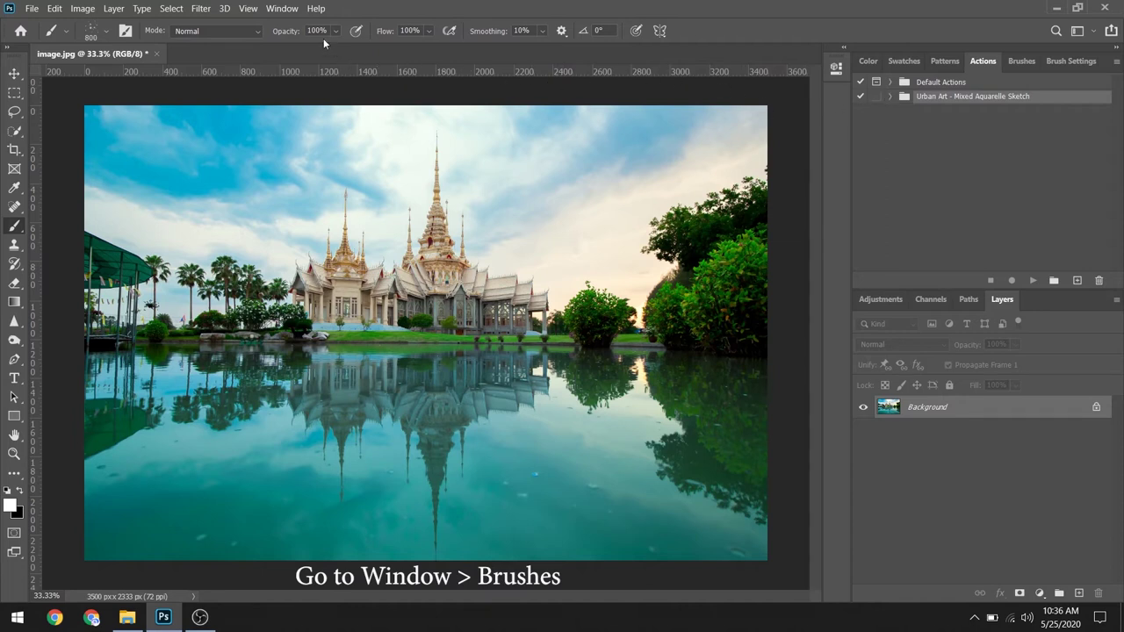
Step: Import Urban Art Sketch Brushes.abr into the Brushes panel
{"action": "left_click", "coordinate": [283, 9]}
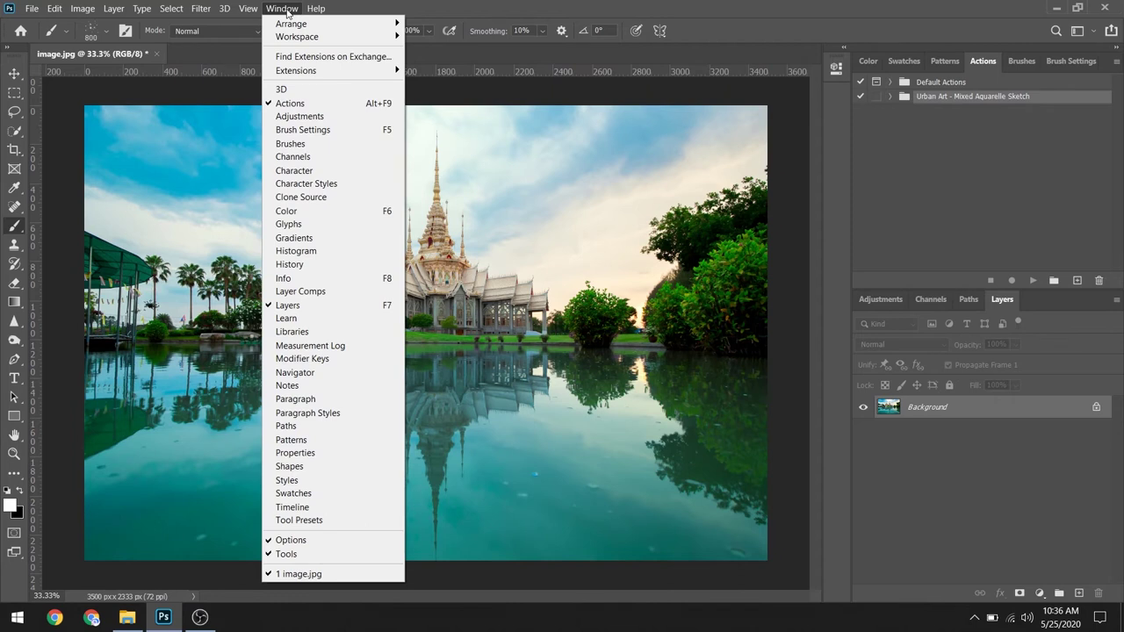
{"action": "left_click", "coordinate": [325, 144]}
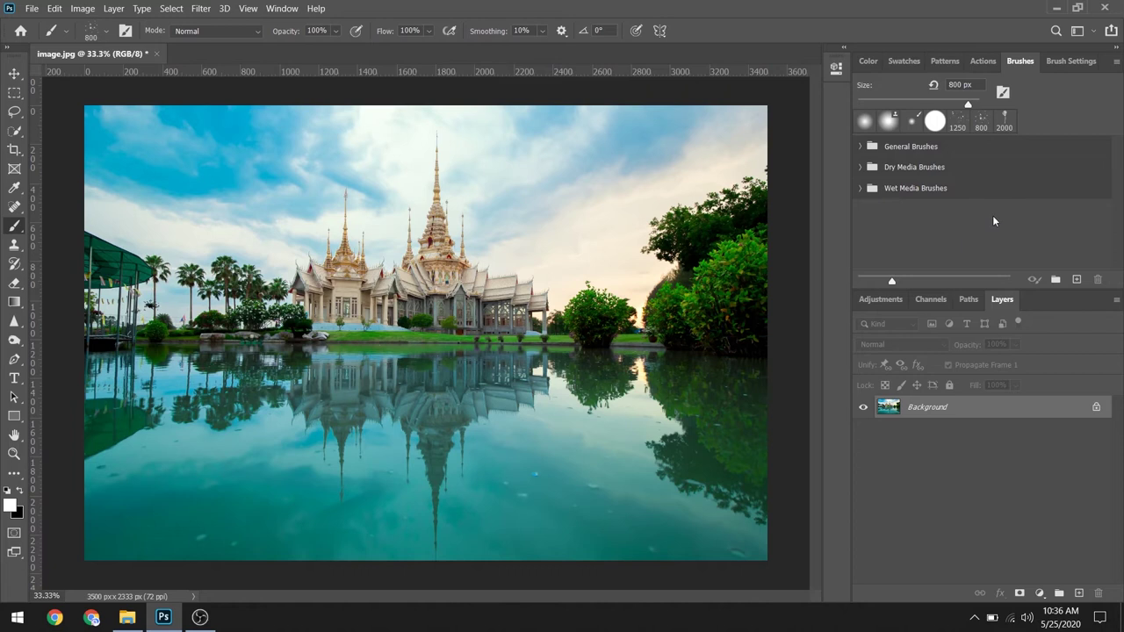
{"action": "left_click", "coordinate": [1116, 64]}
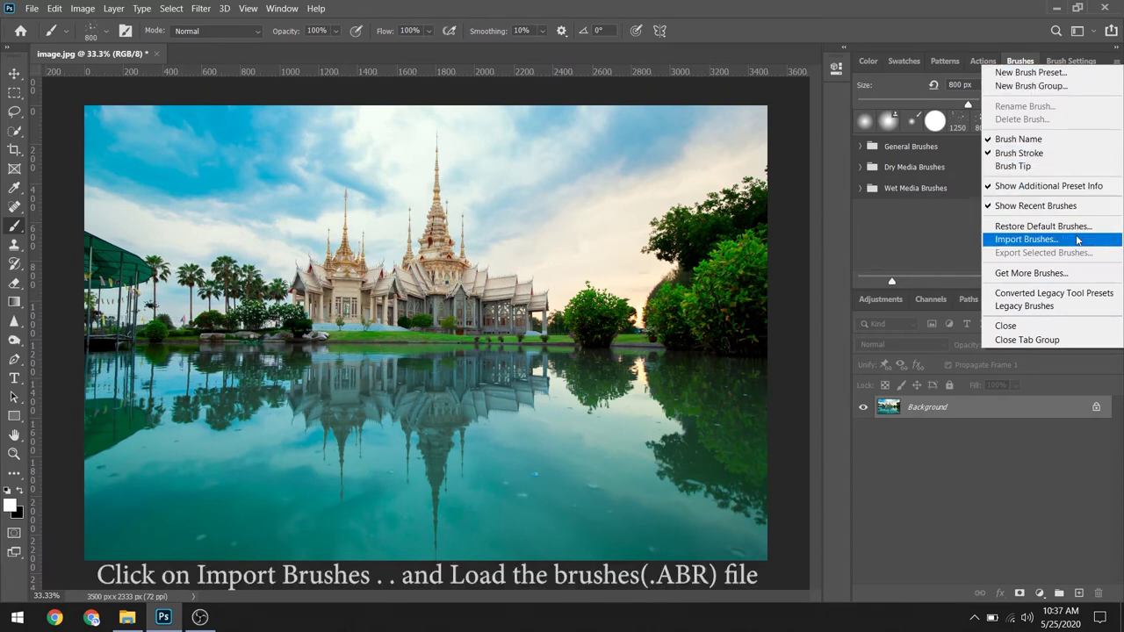
{"action": "left_click", "coordinate": [1077, 239]}
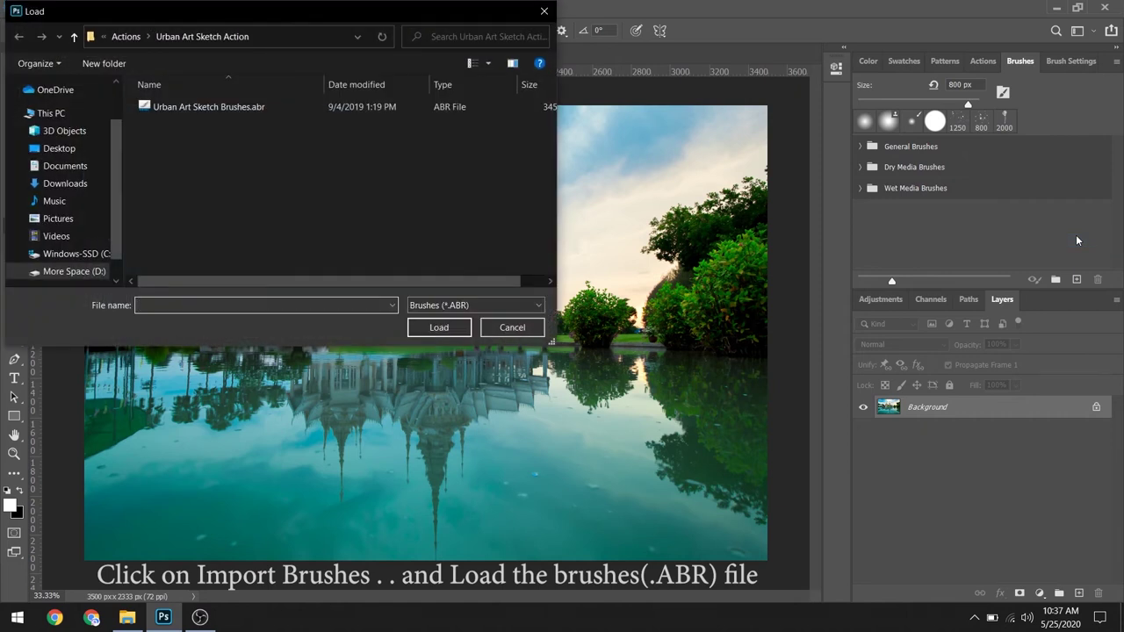
{"action": "left_click", "coordinate": [379, 114]}
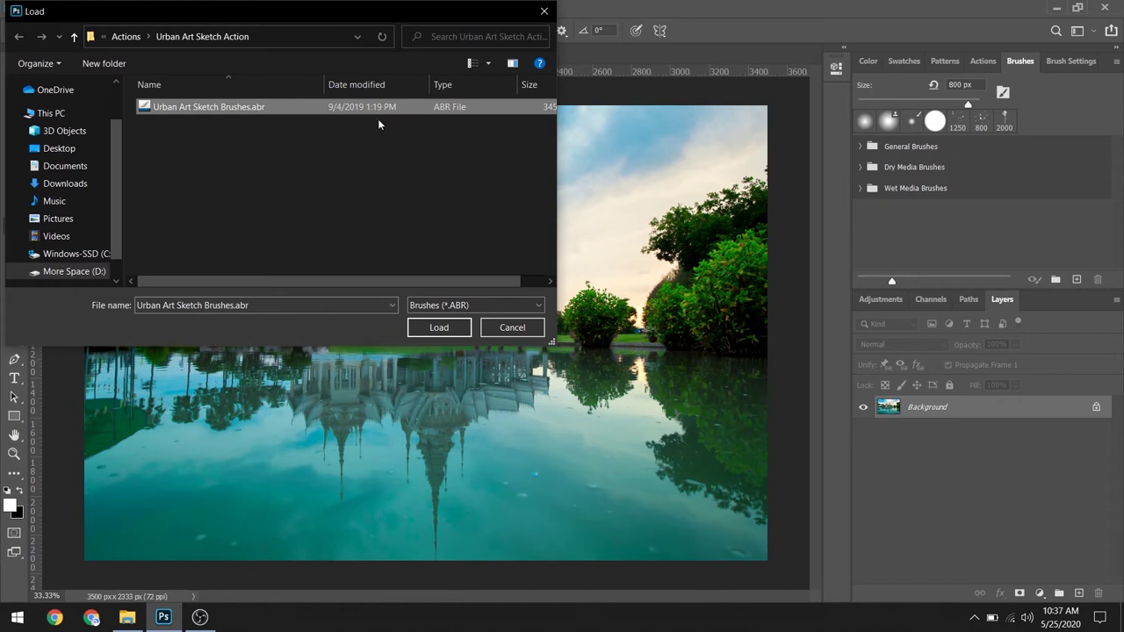
{"action": "left_click", "coordinate": [438, 327]}
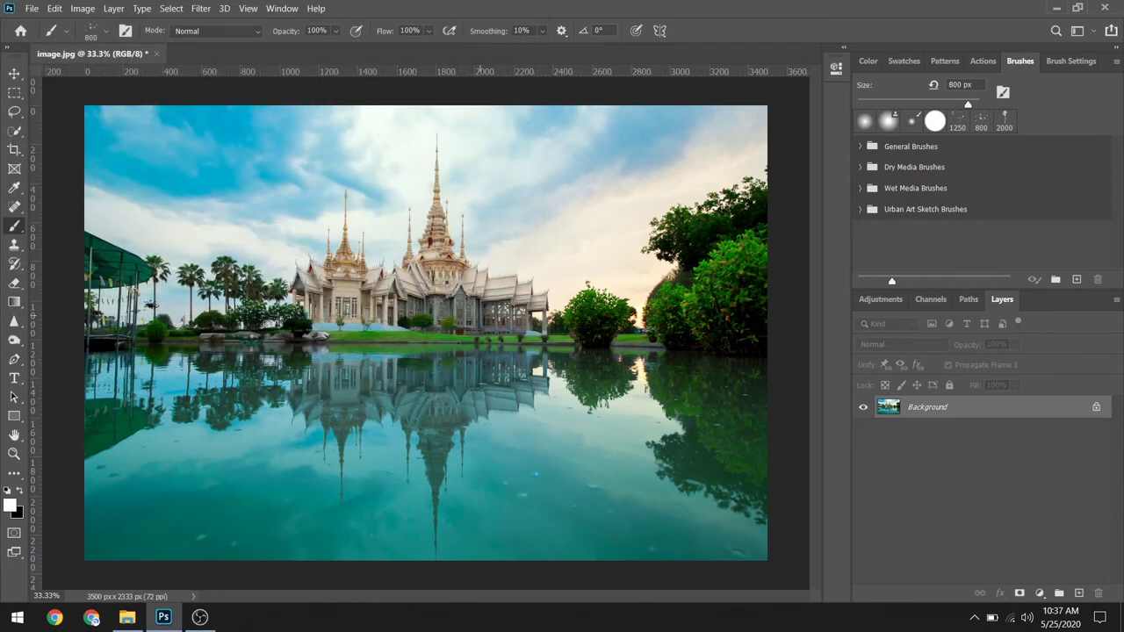
Step: Preview the Aquarelle brushes inside the Urban Art Sketch Brushes group, then collapse it
{"action": "left_click", "coordinate": [860, 209]}
{"action": "scroll", "coordinate": [878, 215], "scroll_direction": "down", "scroll_amount": 1}
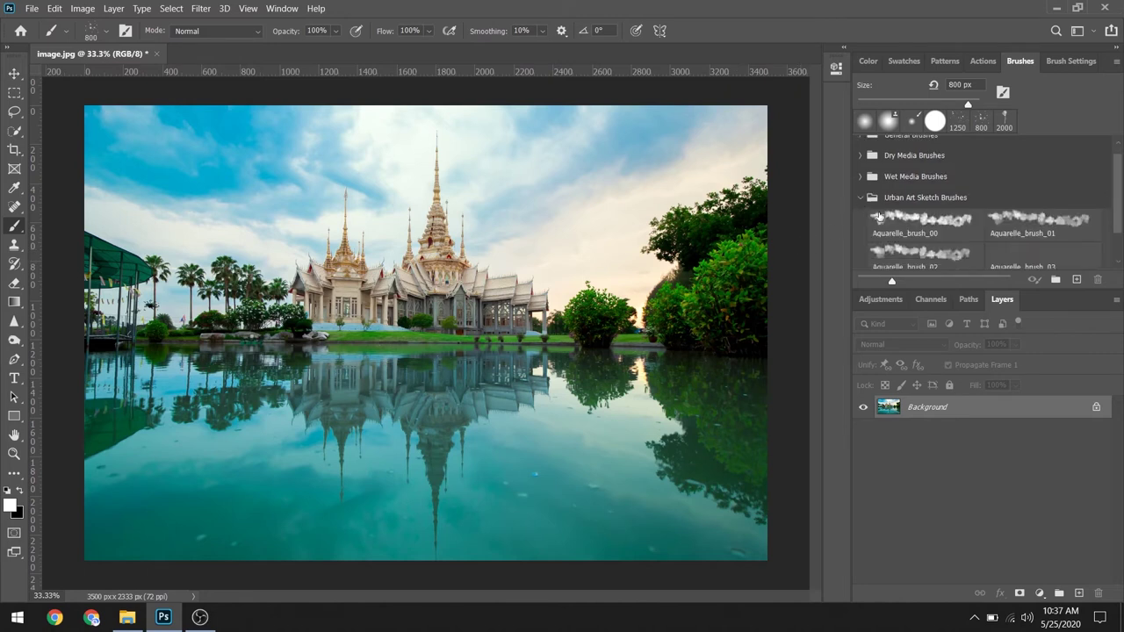
{"action": "scroll", "coordinate": [878, 215], "scroll_direction": "down", "scroll_amount": 1}
{"action": "scroll", "coordinate": [879, 216], "scroll_direction": "down", "scroll_amount": 1}
{"action": "scroll", "coordinate": [879, 216], "scroll_direction": "up", "scroll_amount": 2}
{"action": "left_click", "coordinate": [856, 196]}
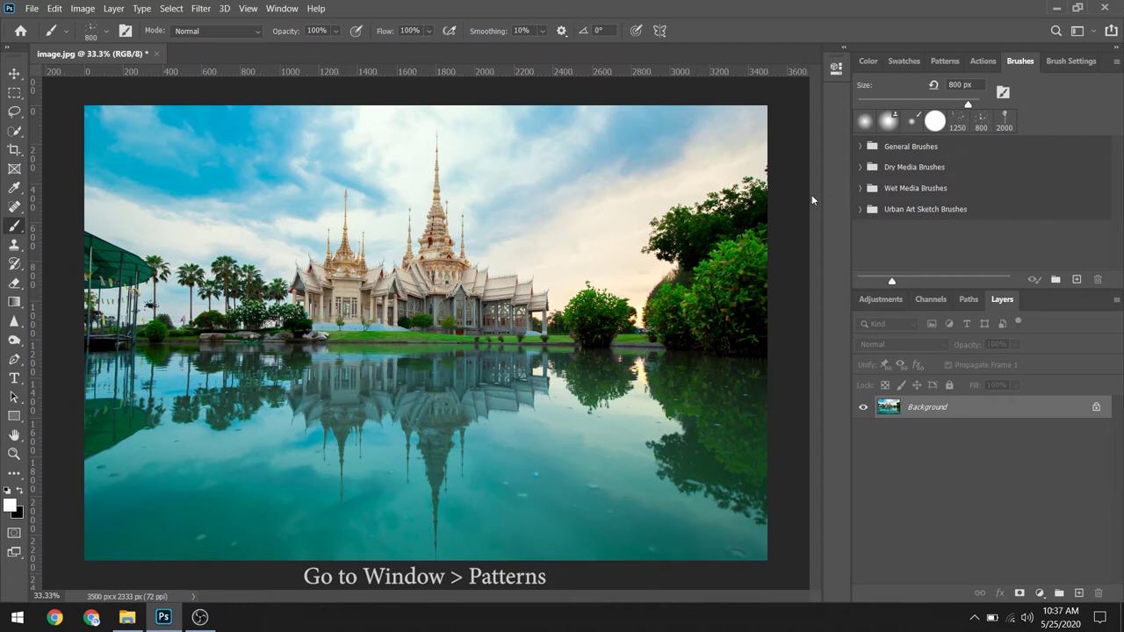
Step: Import Texture Patterns.pat into the Patterns panel
{"action": "left_click", "coordinate": [286, 11]}
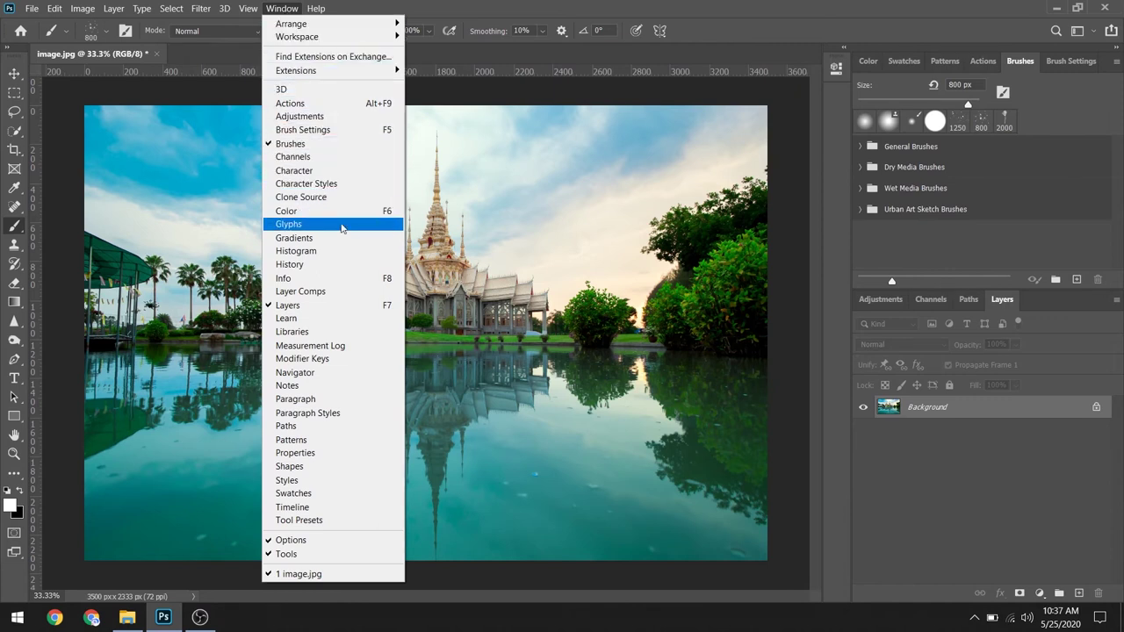
{"action": "left_click", "coordinate": [329, 441]}
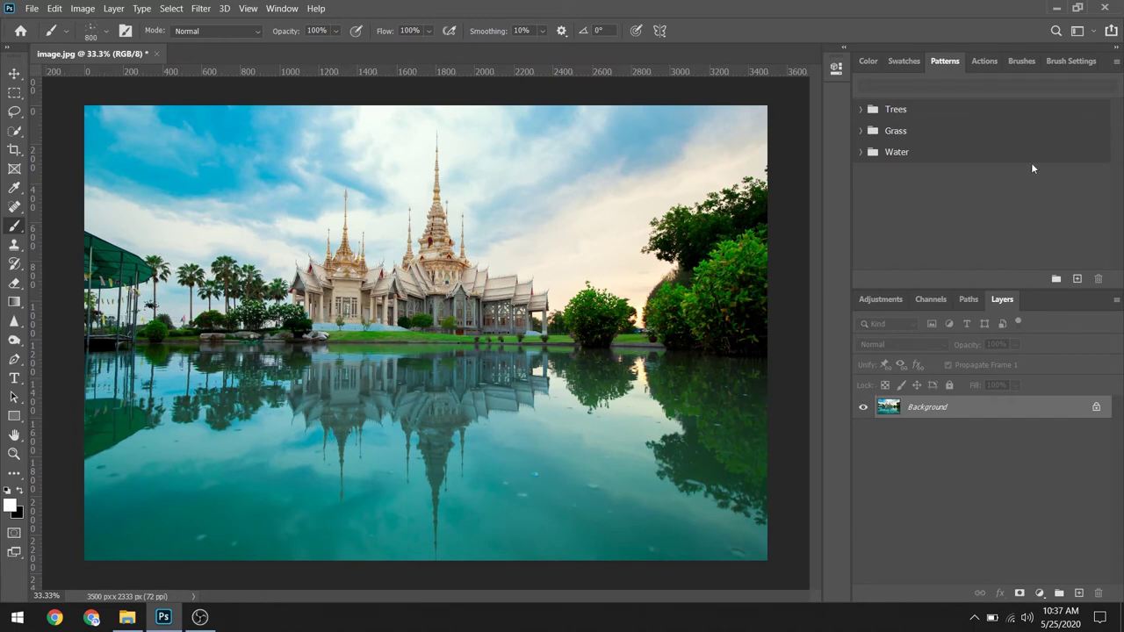
{"action": "left_click", "coordinate": [1116, 61]}
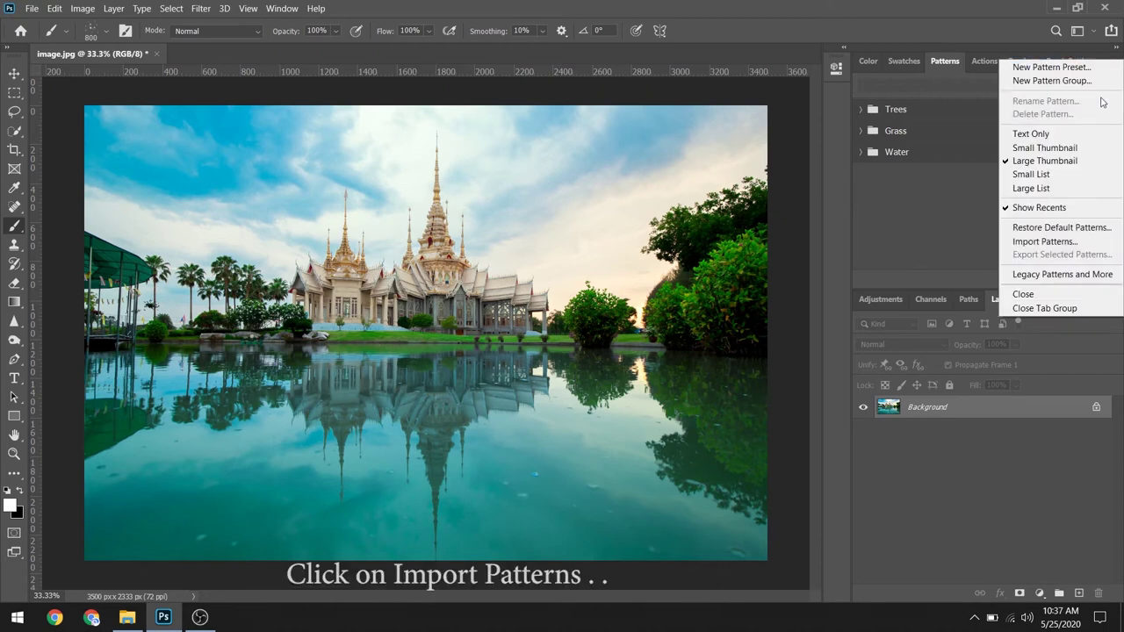
{"action": "left_click", "coordinate": [1099, 248]}
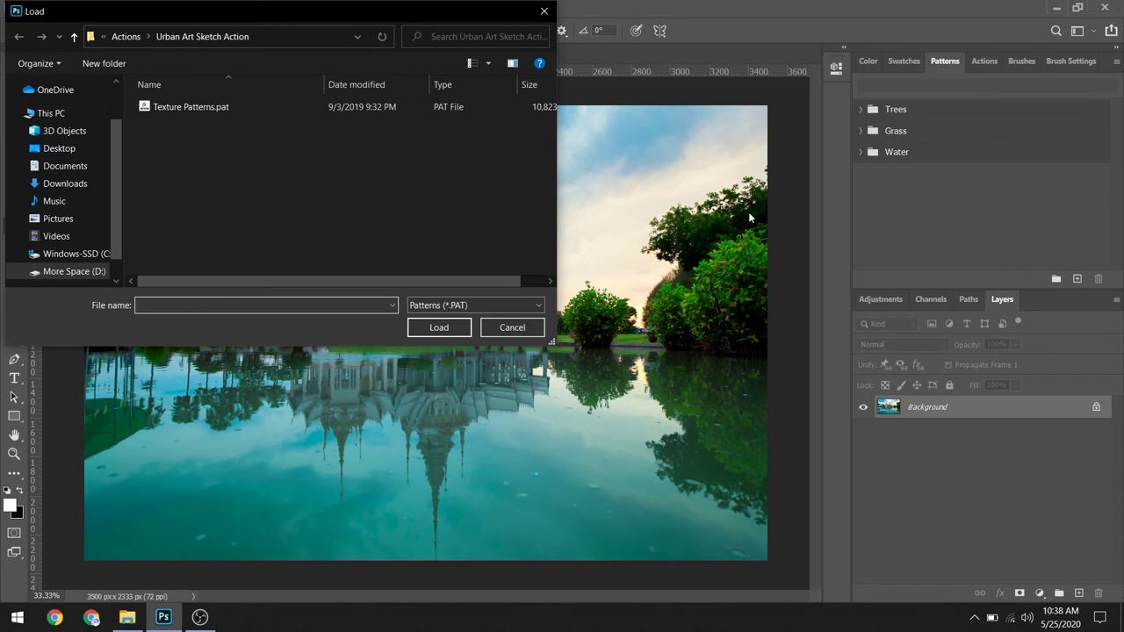
{"action": "left_click", "coordinate": [444, 109]}
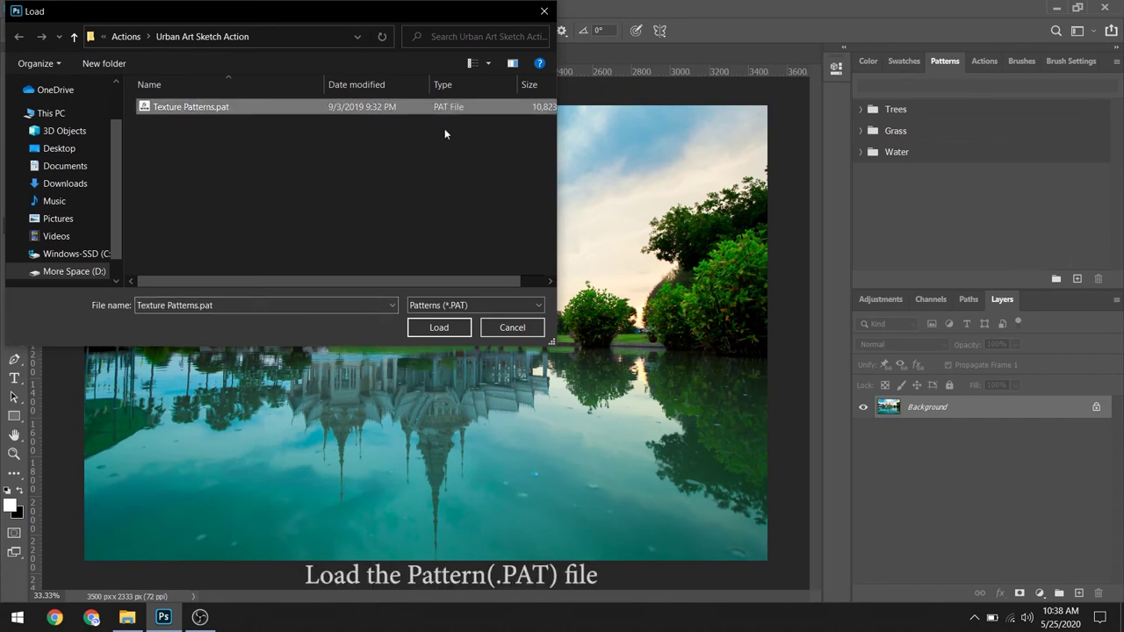
{"action": "left_click", "coordinate": [454, 327]}
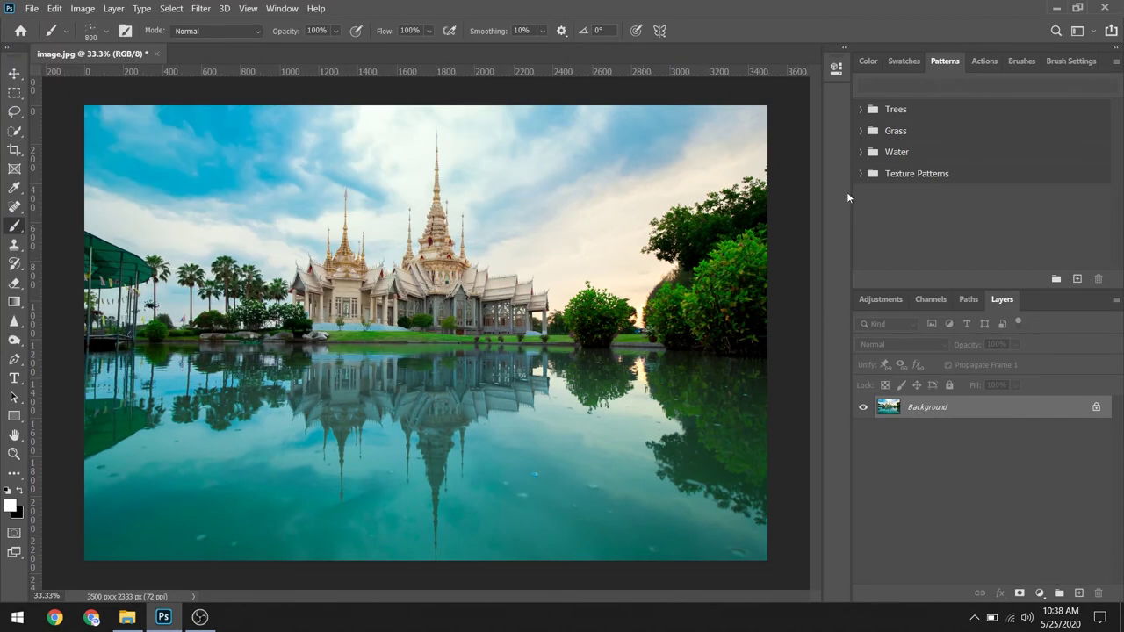
Step: Preview the four Texture Patterns swatches, then return to the Actions list
{"action": "left_click", "coordinate": [859, 174]}
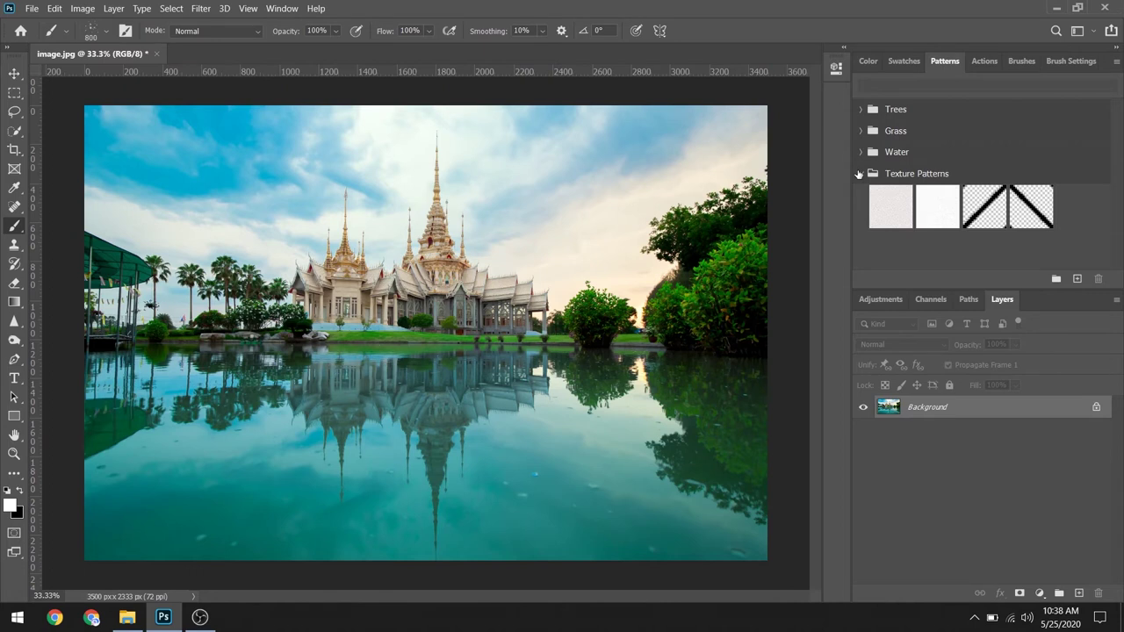
{"action": "left_click", "coordinate": [859, 174]}
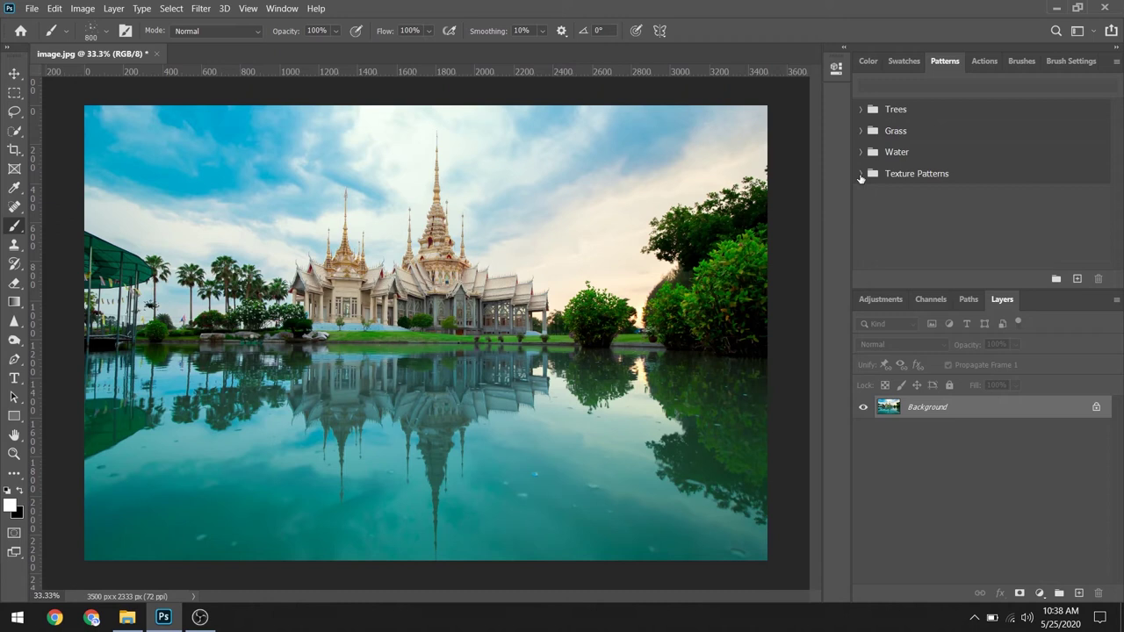
{"action": "left_click", "coordinate": [975, 64]}
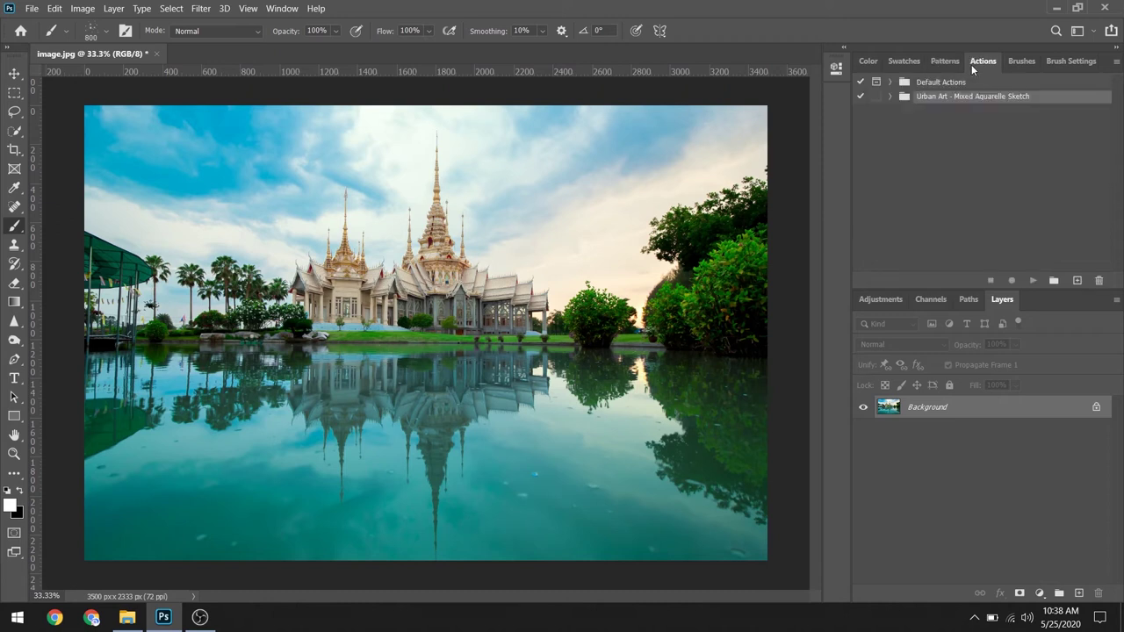
Step: Glance at the Urban Art actions, then add an empty Layer 1 above the Background
{"action": "left_click", "coordinate": [889, 96]}
{"action": "left_click", "coordinate": [890, 98]}
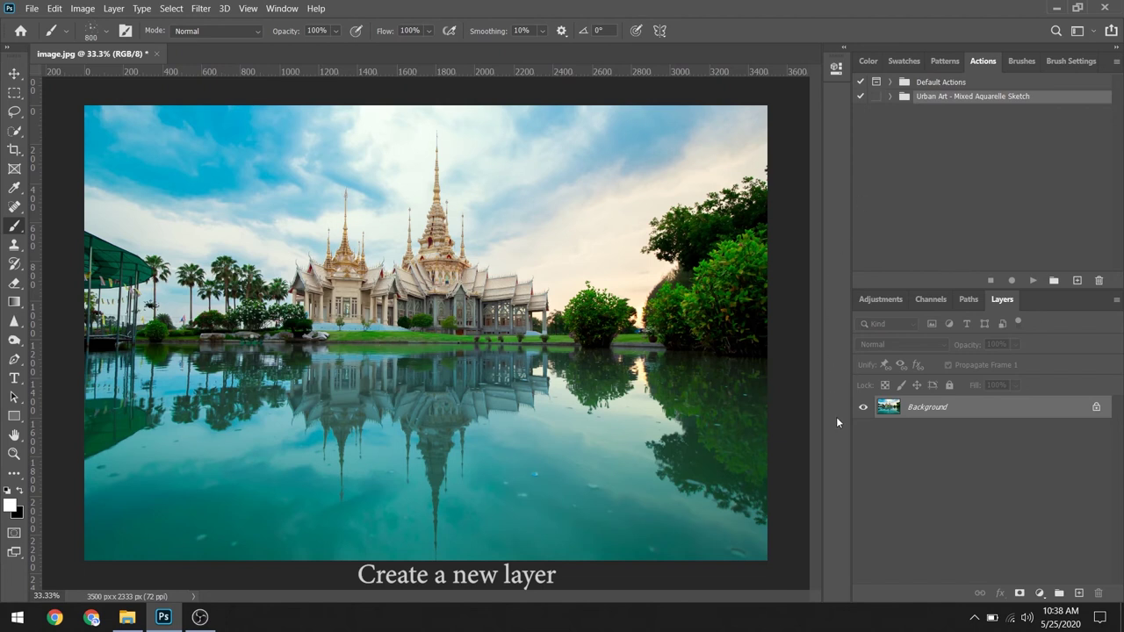
{"action": "left_click", "coordinate": [1078, 593]}
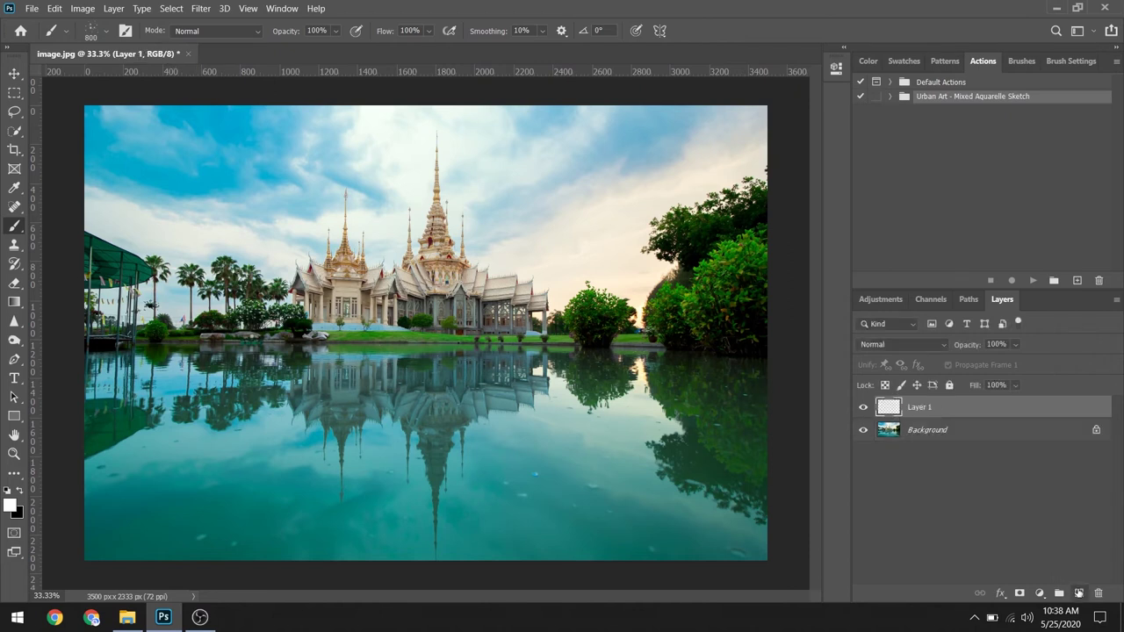
Step: Rename Layer 1 to mdxign and select it as the active layer
{"action": "left_click", "coordinate": [1045, 525]}
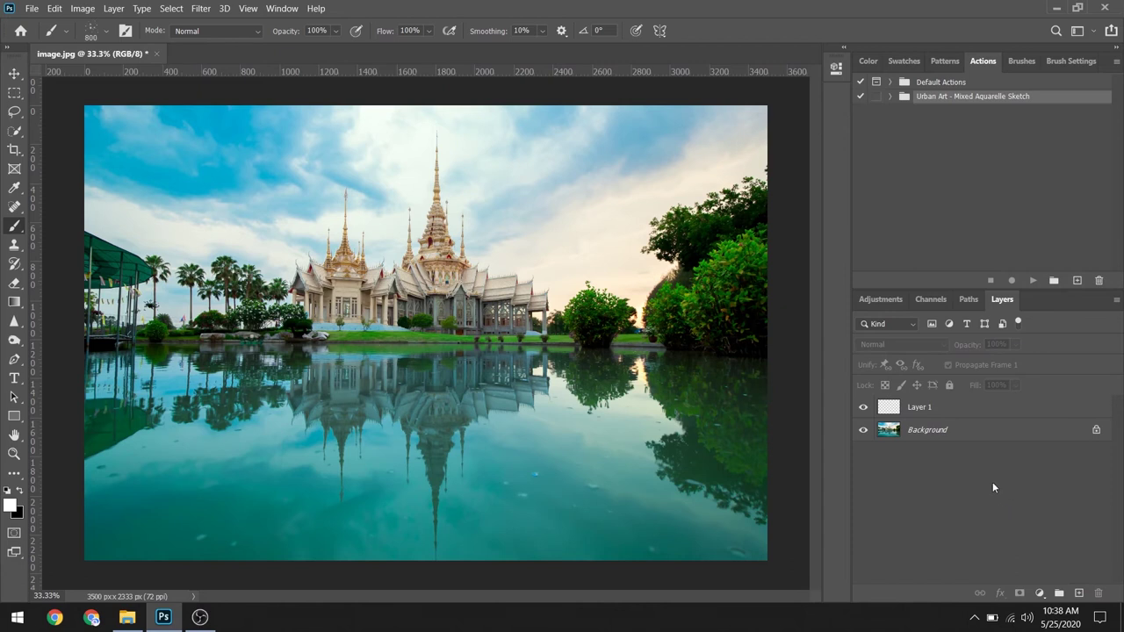
{"action": "double_click", "coordinate": [917, 408]}
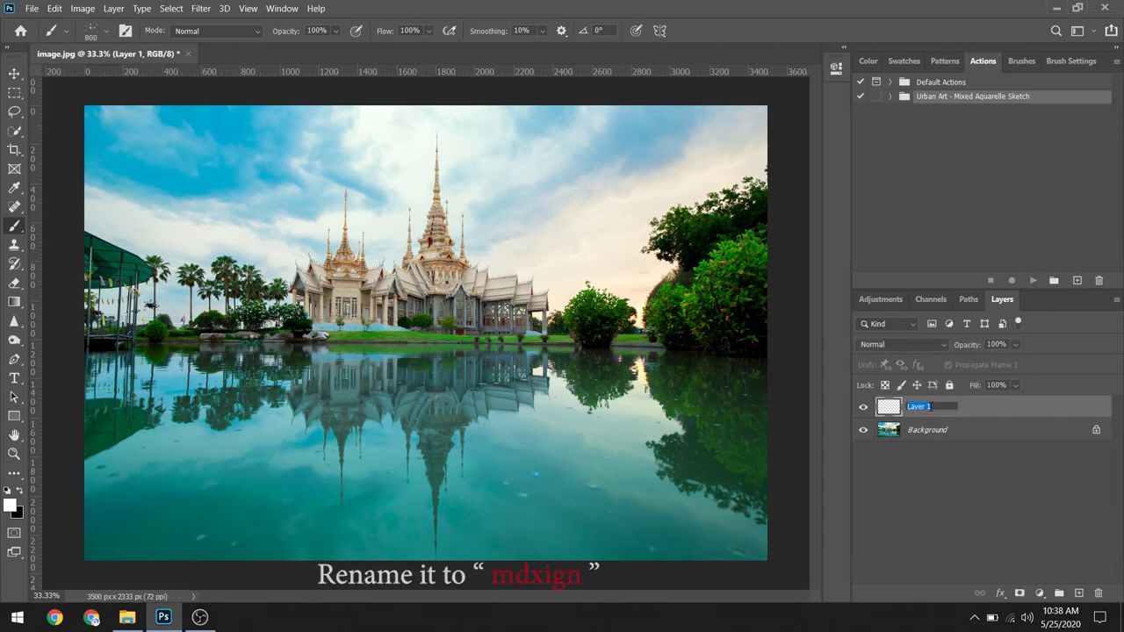
{"action": "type", "text": "mdxign"}
{"action": "left_click", "coordinate": [959, 473]}
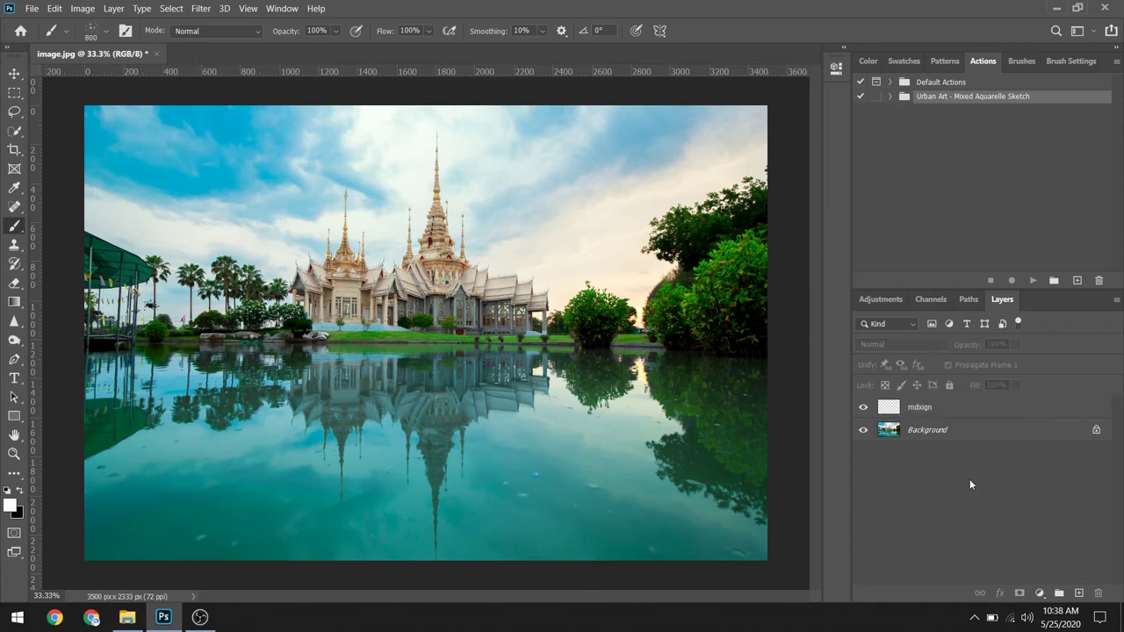
{"action": "left_click", "coordinate": [944, 409]}
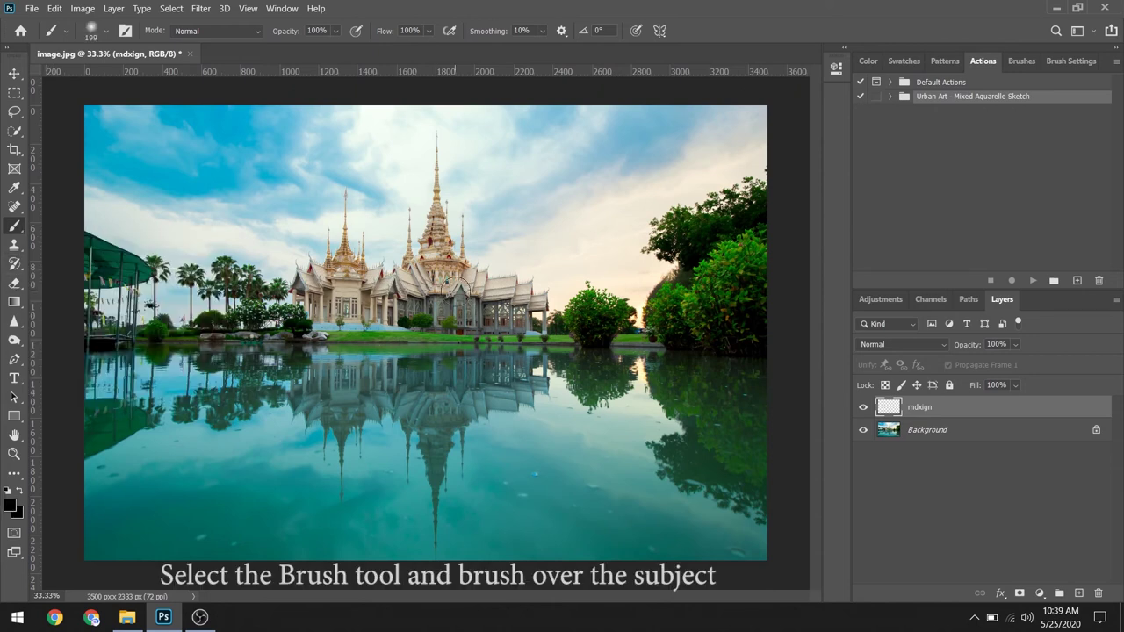
Step: Paint black over the temple, trees and their reflections on the mdxign layer
{"action": "mouse_move", "coordinate": [455, 286]}
{"action": "left_mouse_down"}
{"action": "mouse_move", "coordinate": [436, 204]}
{"action": "mouse_move", "coordinate": [439, 136]}
{"action": "mouse_move", "coordinate": [452, 264]}
{"action": "mouse_move", "coordinate": [571, 303]}
{"action": "mouse_move", "coordinate": [645, 311]}
{"action": "mouse_move", "coordinate": [673, 283]}
{"action": "mouse_move", "coordinate": [641, 232]}
{"action": "mouse_move", "coordinate": [736, 220]}
{"action": "mouse_move", "coordinate": [757, 184]}
{"action": "mouse_move", "coordinate": [778, 251]}
{"action": "mouse_move", "coordinate": [760, 333]}
{"action": "mouse_move", "coordinate": [712, 294]}
{"action": "mouse_move", "coordinate": [747, 291]}
{"action": "mouse_move", "coordinate": [663, 378]}
{"action": "mouse_move", "coordinate": [683, 476]}
{"action": "mouse_move", "coordinate": [742, 522]}
{"action": "mouse_move", "coordinate": [709, 459]}
{"action": "mouse_move", "coordinate": [737, 434]}
{"action": "mouse_move", "coordinate": [691, 376]}
{"action": "mouse_move", "coordinate": [729, 376]}
{"action": "mouse_move", "coordinate": [764, 434]}
{"action": "mouse_move", "coordinate": [634, 384]}
{"action": "mouse_move", "coordinate": [566, 374]}
{"action": "mouse_move", "coordinate": [605, 376]}
{"action": "mouse_move", "coordinate": [609, 351]}
{"action": "mouse_move", "coordinate": [461, 421]}
{"action": "mouse_move", "coordinate": [435, 526]}
{"action": "mouse_move", "coordinate": [434, 458]}
{"action": "mouse_move", "coordinate": [400, 439]}
{"action": "mouse_move", "coordinate": [422, 413]}
{"action": "mouse_move", "coordinate": [485, 394]}
{"action": "mouse_move", "coordinate": [480, 366]}
{"action": "mouse_move", "coordinate": [347, 419]}
{"action": "mouse_move", "coordinate": [338, 492]}
{"action": "mouse_move", "coordinate": [325, 437]}
{"action": "mouse_move", "coordinate": [286, 391]}
{"action": "mouse_move", "coordinate": [263, 387]}
{"action": "mouse_move", "coordinate": [158, 409]}
{"action": "mouse_move", "coordinate": [92, 450]}
{"action": "mouse_move", "coordinate": [84, 369]}
{"action": "mouse_move", "coordinate": [95, 290]}
{"action": "mouse_move", "coordinate": [81, 233]}
{"action": "mouse_move", "coordinate": [163, 267]}
{"action": "mouse_move", "coordinate": [283, 285]}
{"action": "mouse_move", "coordinate": [329, 265]}
{"action": "mouse_move", "coordinate": [348, 190]}
{"action": "mouse_move", "coordinate": [373, 264]}
{"action": "mouse_move", "coordinate": [401, 226]}
{"action": "mouse_move", "coordinate": [439, 264]}
{"action": "mouse_move", "coordinate": [119, 274]}
{"action": "mouse_move", "coordinate": [114, 303]}
{"action": "mouse_move", "coordinate": [150, 301]}
{"action": "mouse_move", "coordinate": [138, 334]}
{"action": "mouse_move", "coordinate": [201, 376]}
{"action": "mouse_move", "coordinate": [346, 381]}
{"action": "mouse_move", "coordinate": [345, 465]}
{"action": "mouse_move", "coordinate": [358, 402]}
{"action": "mouse_move", "coordinate": [221, 377]}
{"action": "mouse_move", "coordinate": [296, 326]}
{"action": "mouse_move", "coordinate": [381, 307]}
{"action": "mouse_move", "coordinate": [437, 374]}
{"action": "mouse_move", "coordinate": [567, 341]}
{"action": "mouse_move", "coordinate": [591, 391]}
{"action": "mouse_move", "coordinate": [601, 309]}
{"action": "mouse_move", "coordinate": [635, 328]}
{"action": "mouse_move", "coordinate": [459, 308]}
{"action": "mouse_move", "coordinate": [406, 325]}
{"action": "mouse_move", "coordinate": [459, 291]}
{"action": "mouse_move", "coordinate": [602, 294]}
{"action": "mouse_move", "coordinate": [692, 254]}
{"action": "mouse_move", "coordinate": [728, 193]}
{"action": "mouse_move", "coordinate": [682, 243]}
{"action": "mouse_move", "coordinate": [704, 422]}
{"action": "mouse_move", "coordinate": [654, 450]}
{"action": "left_mouse_up"}
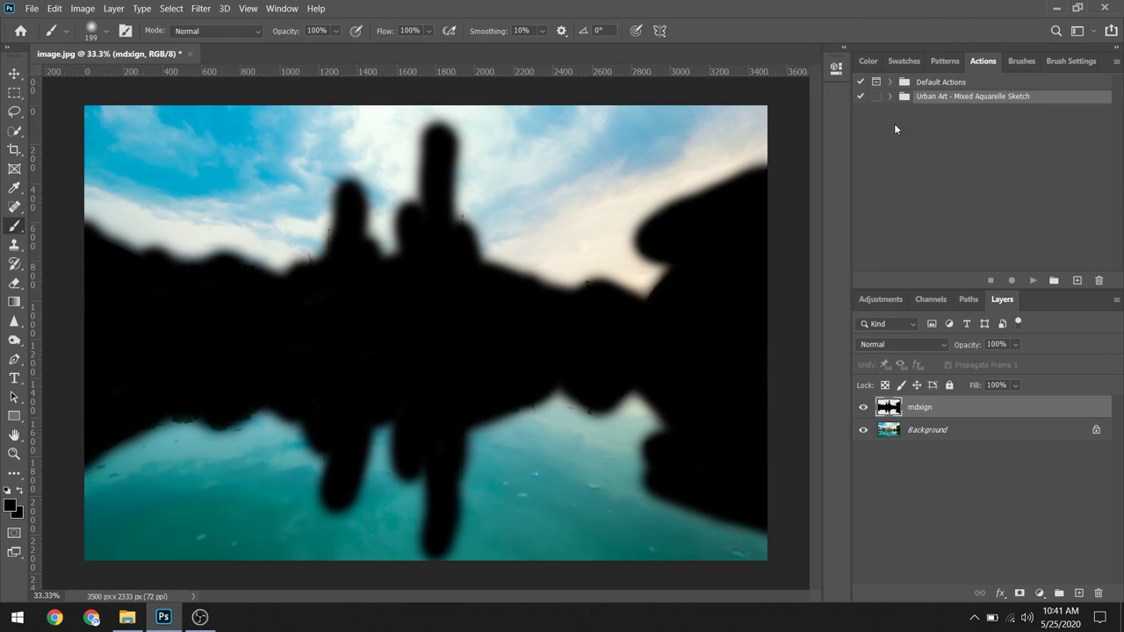
Step: Play the Urban Art - Mixed Aquarelle Sketch action's CC2015, CC2017, CC2018+ version on the temple photo
{"action": "left_click", "coordinate": [889, 96]}
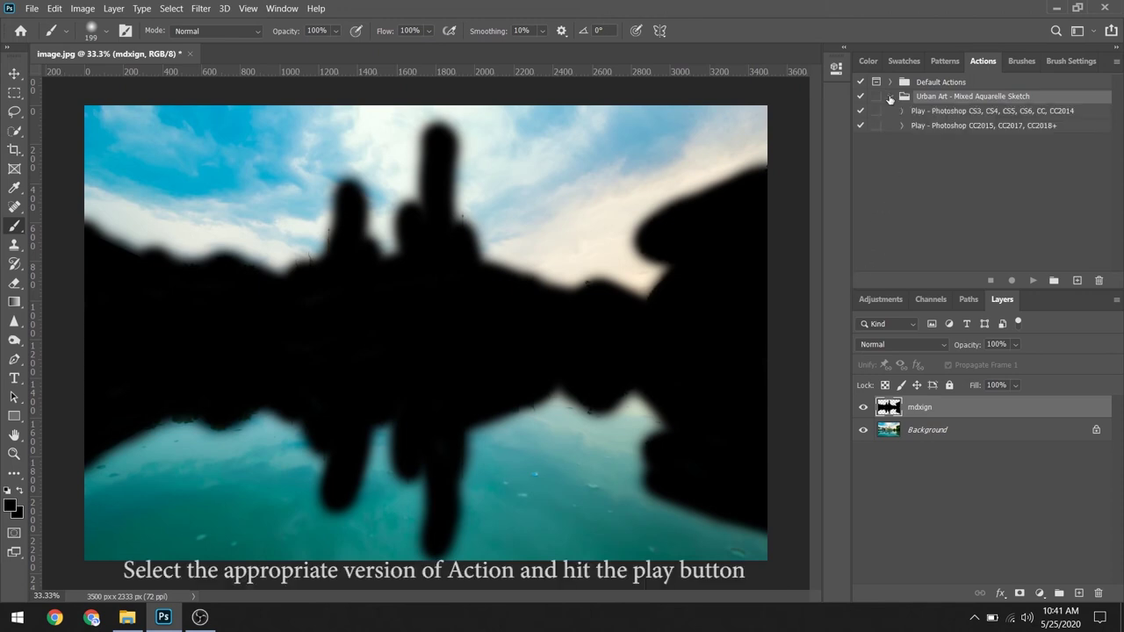
{"action": "left_click", "coordinate": [1071, 128]}
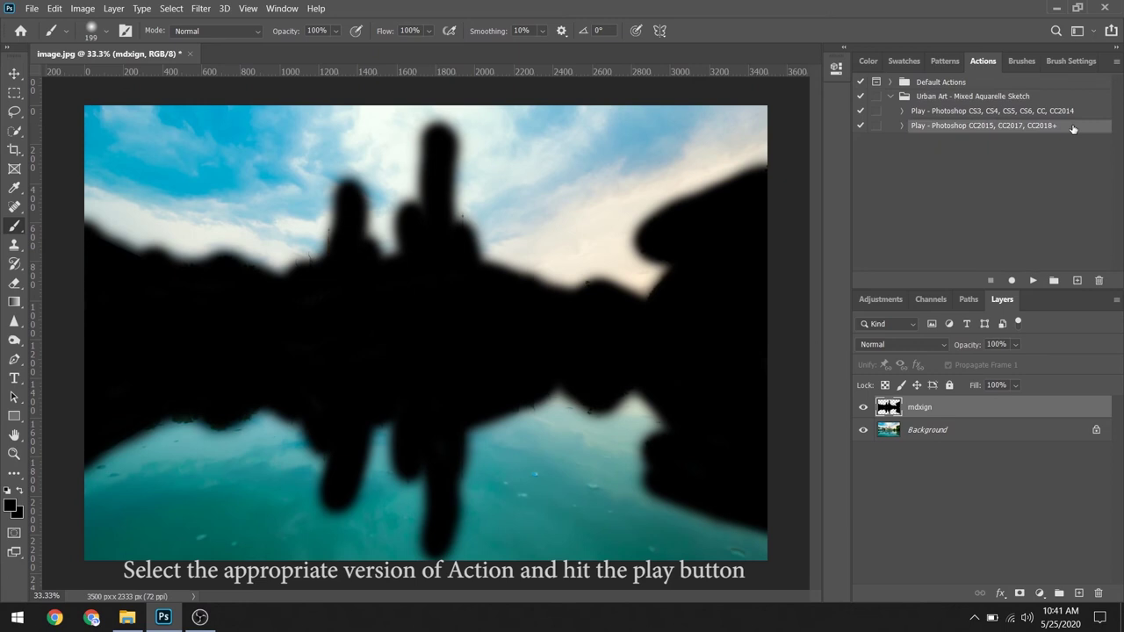
{"action": "left_click", "coordinate": [1035, 281]}
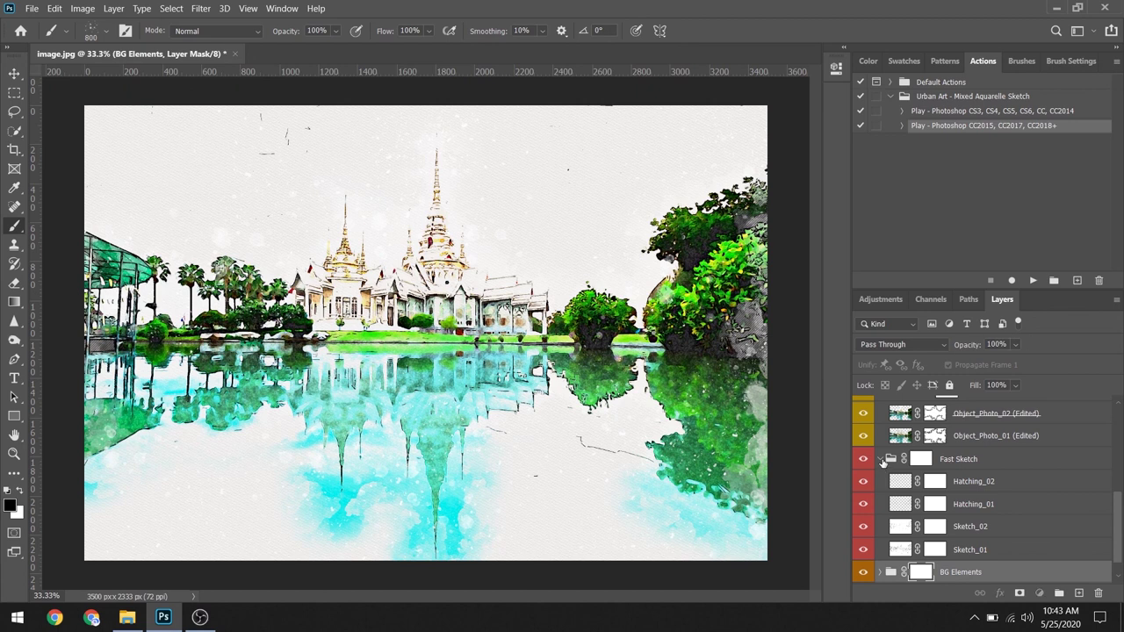
Step: Compare the sketch with the Add Border watercolor border on and off, leaving it borderless
{"action": "left_click", "coordinate": [881, 459]}
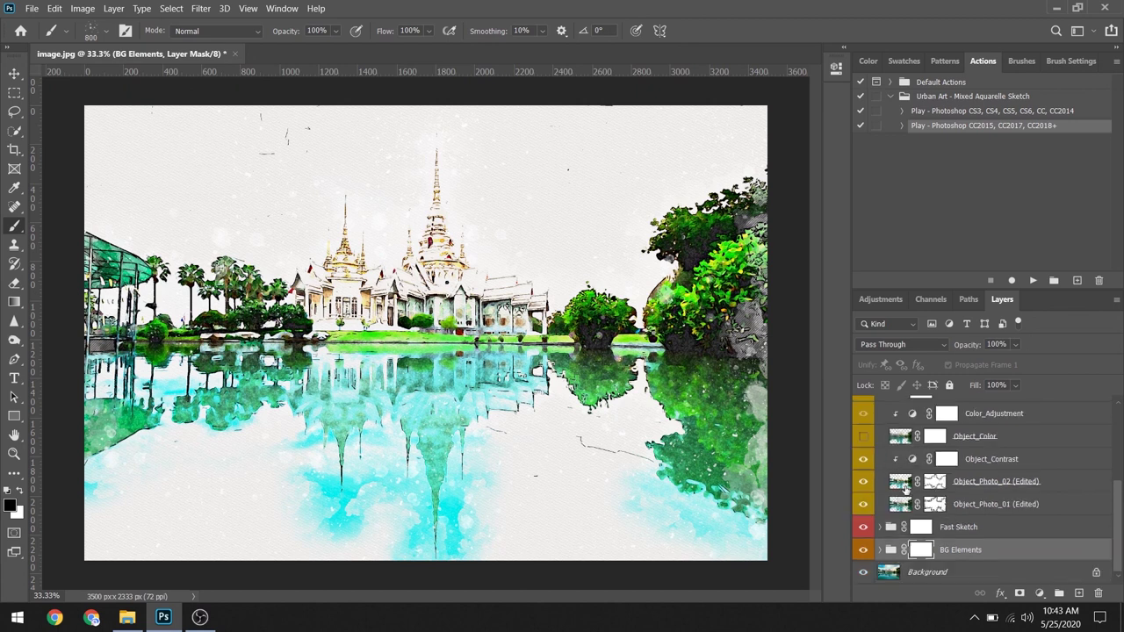
{"action": "scroll", "coordinate": [905, 489], "scroll_direction": "up", "scroll_amount": 2}
{"action": "scroll", "coordinate": [905, 489], "scroll_direction": "up", "scroll_amount": 2}
{"action": "scroll", "coordinate": [905, 489], "scroll_direction": "up", "scroll_amount": 1}
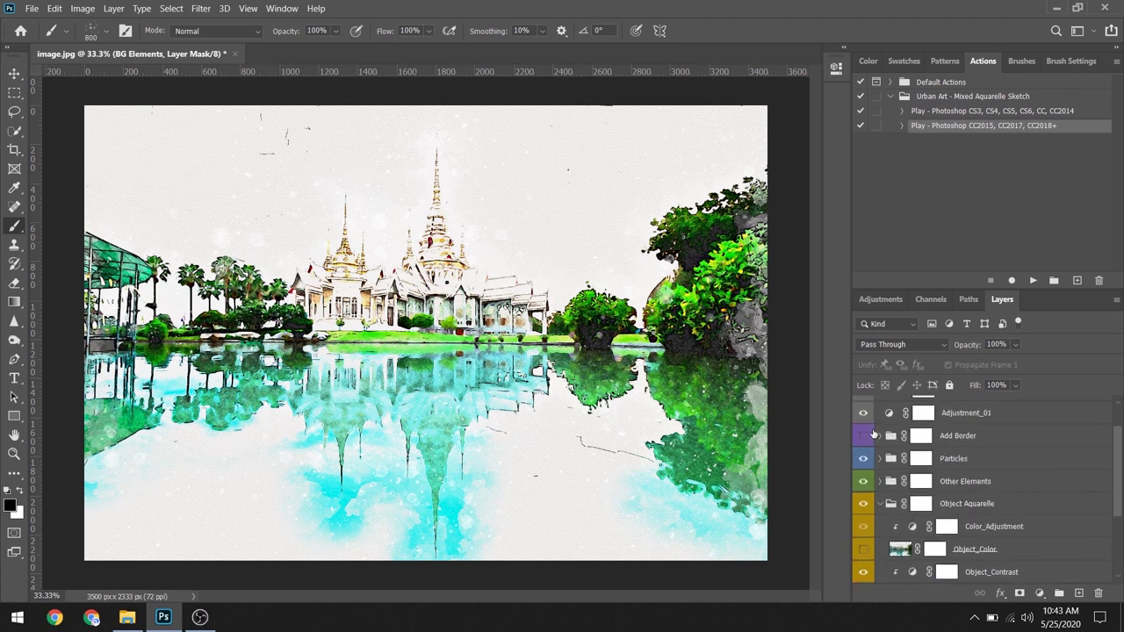
{"action": "left_click", "coordinate": [863, 437]}
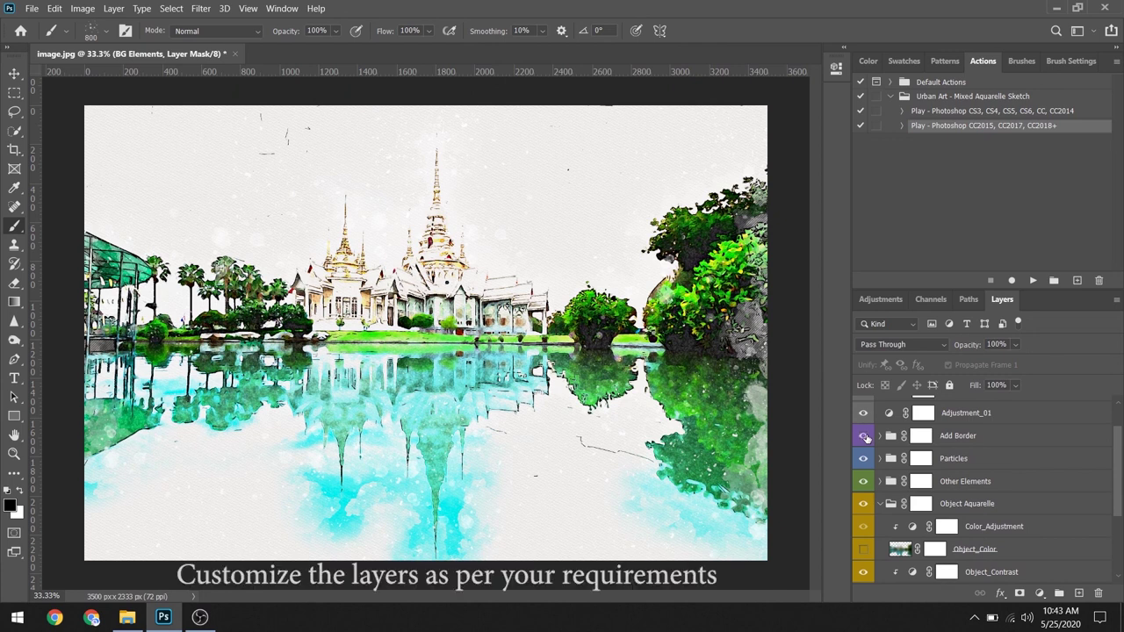
{"action": "left_click", "coordinate": [867, 438]}
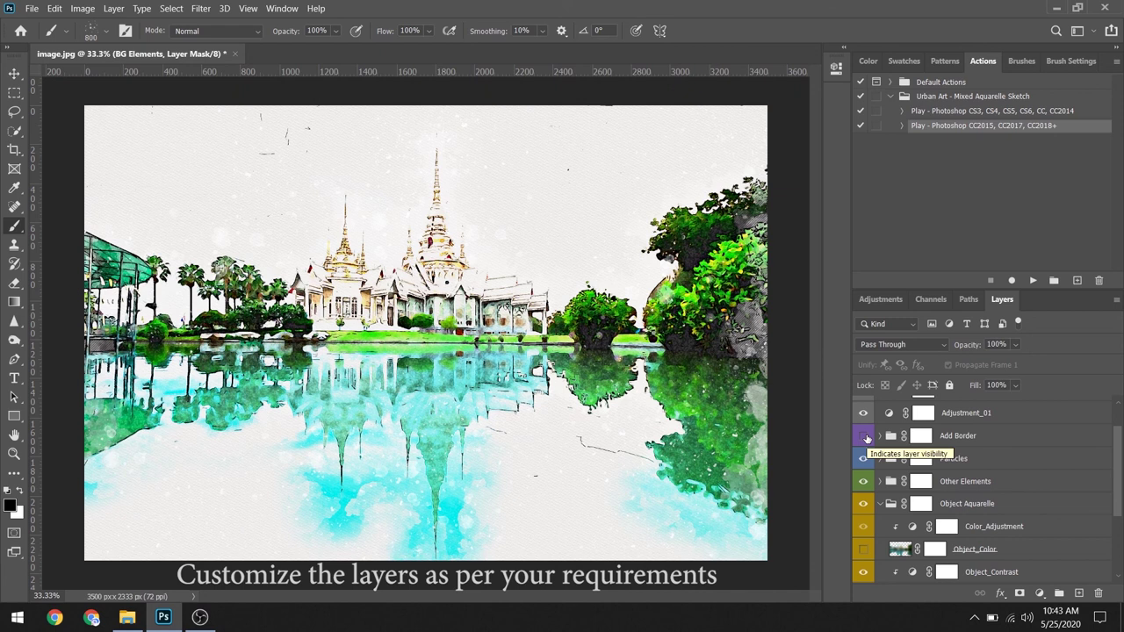
{"action": "left_click", "coordinate": [864, 436]}
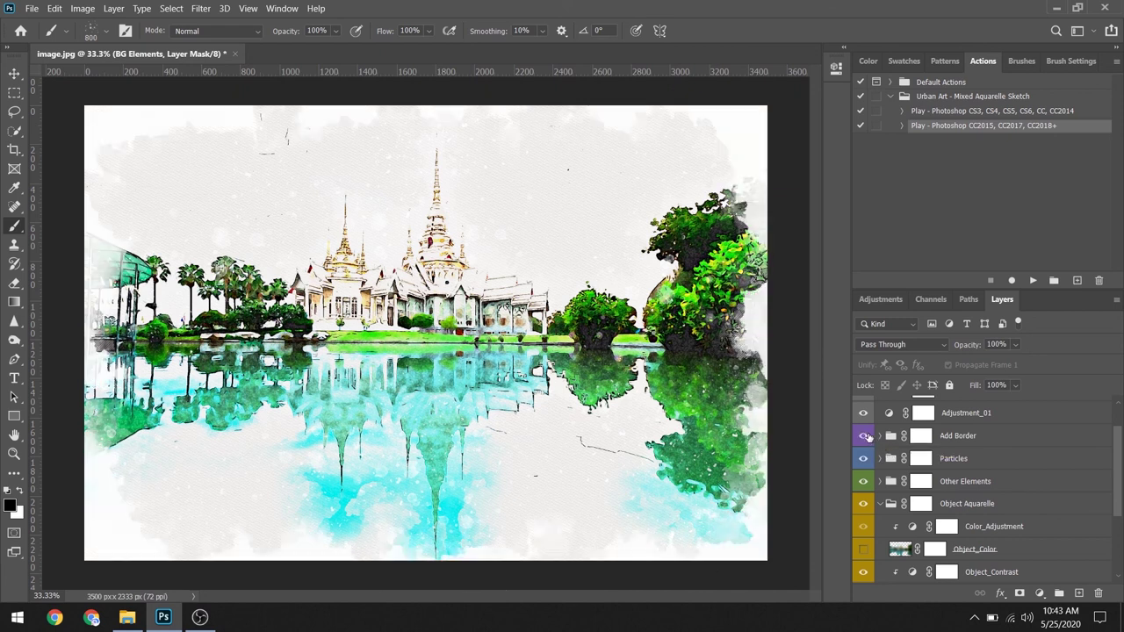
{"action": "left_click", "coordinate": [866, 436]}
{"action": "left_click", "coordinate": [880, 435]}
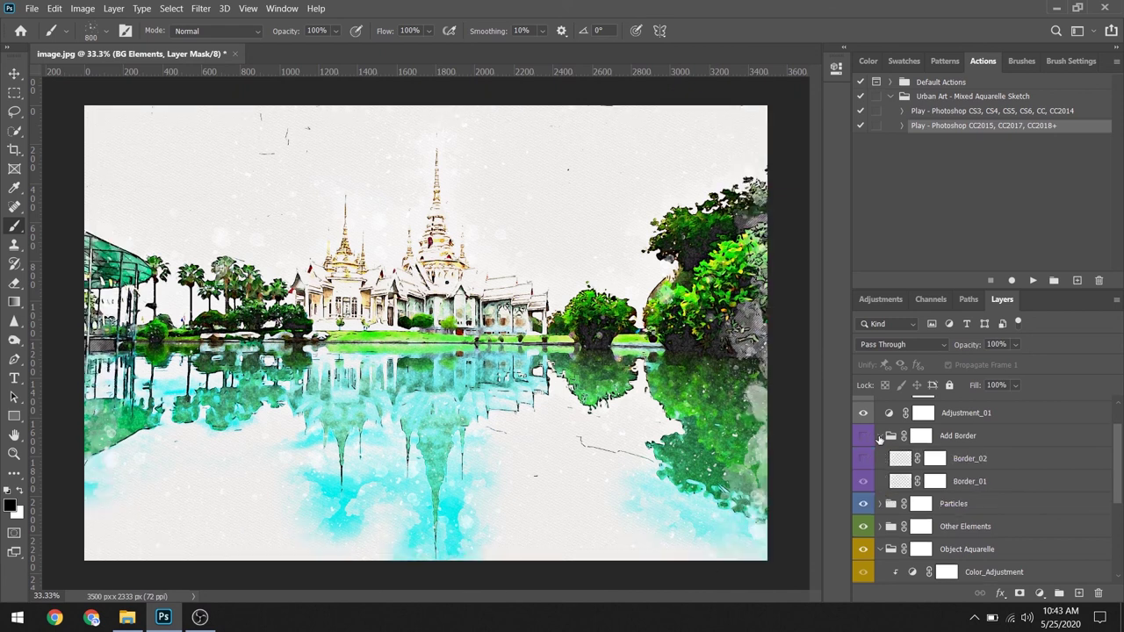
{"action": "left_click", "coordinate": [878, 439]}
{"action": "left_click", "coordinate": [880, 436]}
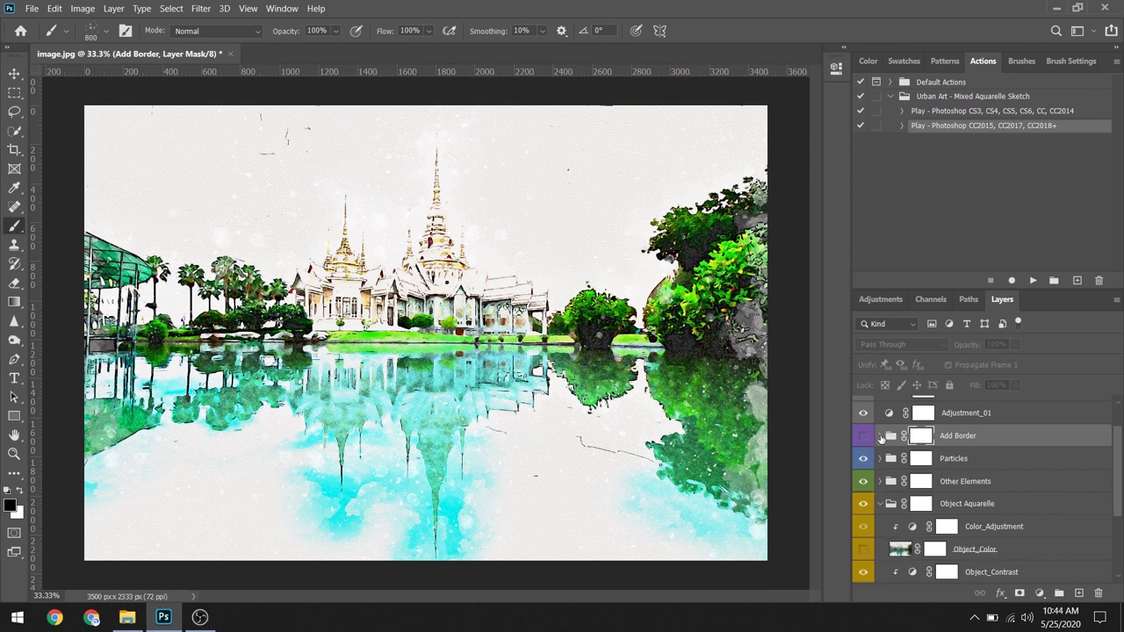
Step: Toggle Object_Color's visibility and expand BG Elements to reveal White_BG and Texture_BG
{"action": "scroll", "coordinate": [873, 479], "scroll_direction": "down", "scroll_amount": 2}
{"action": "left_click", "coordinate": [864, 504]}
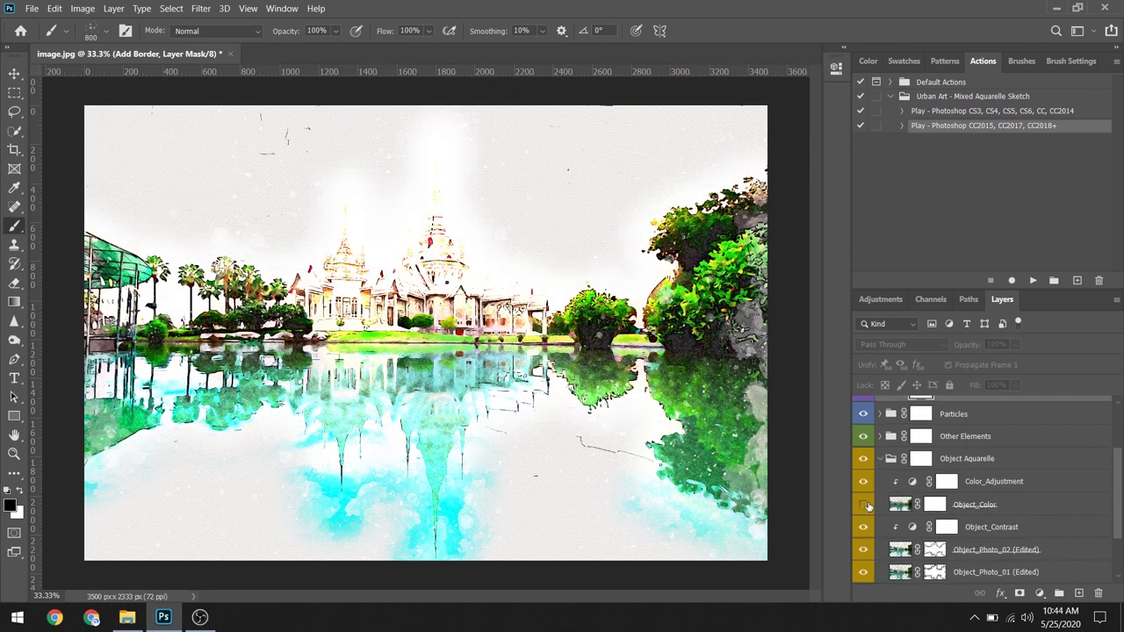
{"action": "scroll", "coordinate": [869, 511], "scroll_direction": "down", "scroll_amount": 2}
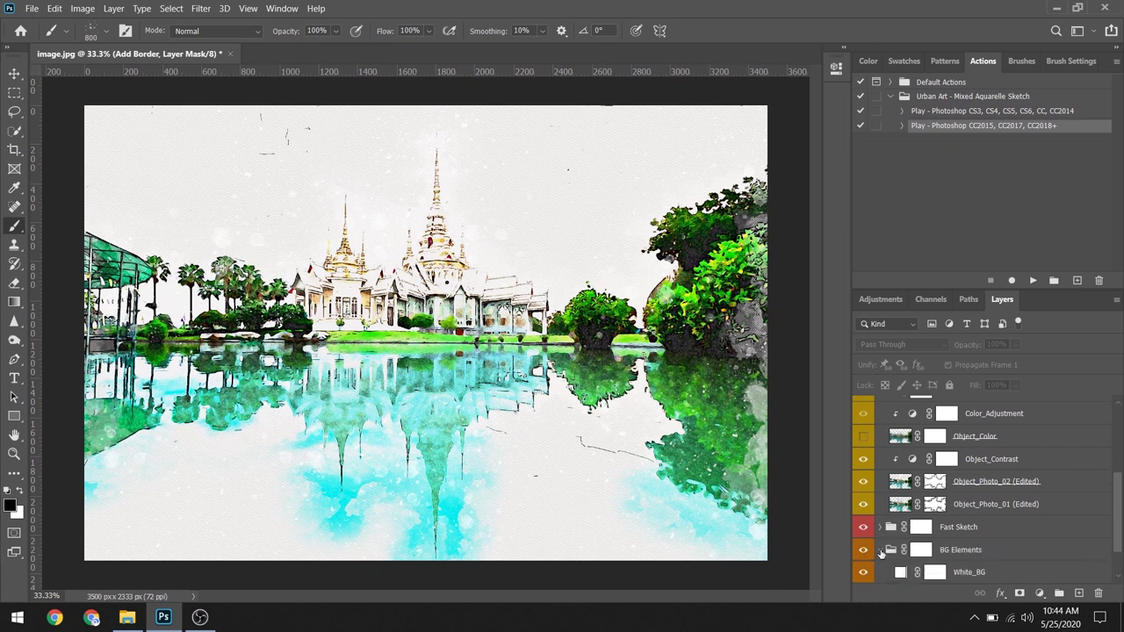
{"action": "left_click", "coordinate": [879, 548]}
{"action": "left_click", "coordinate": [879, 505]}
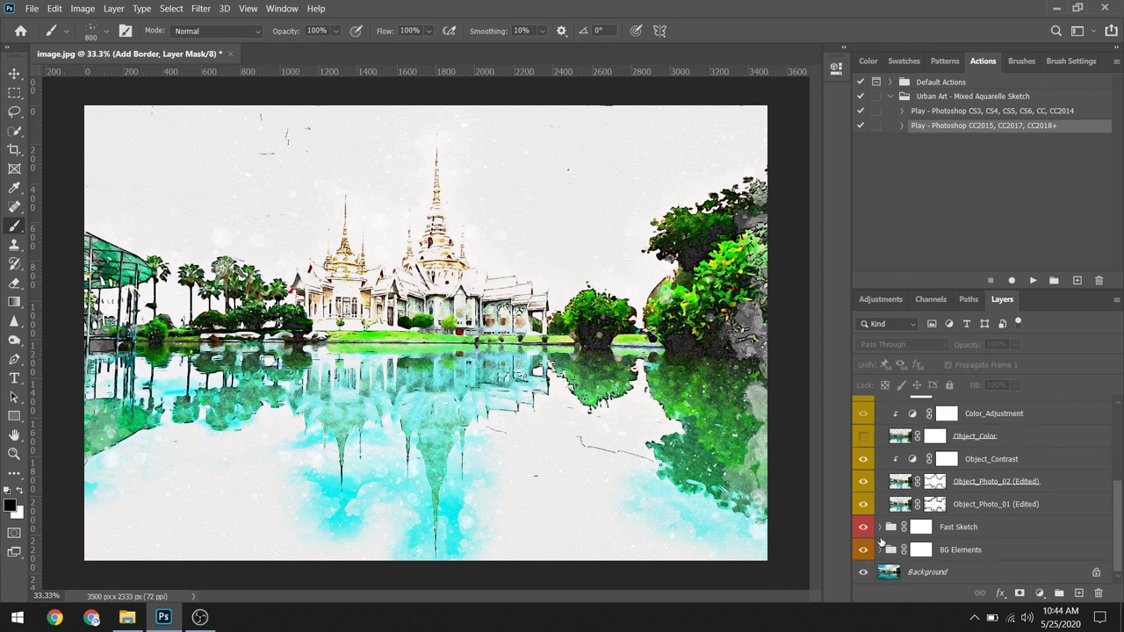
{"action": "left_click", "coordinate": [880, 550]}
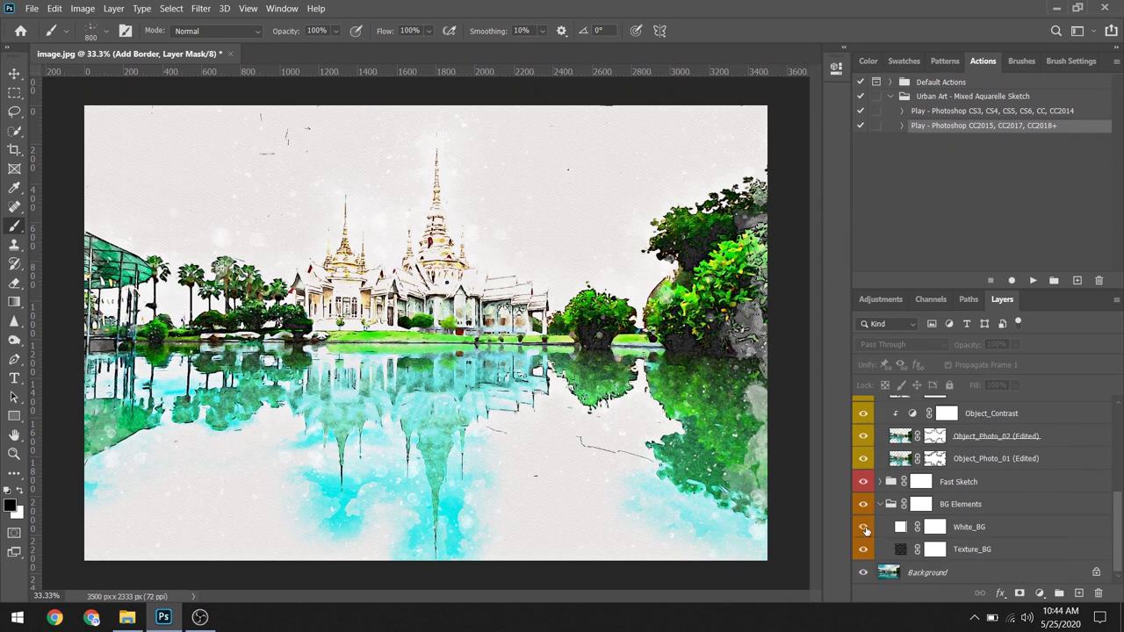
{"action": "left_click", "coordinate": [862, 550]}
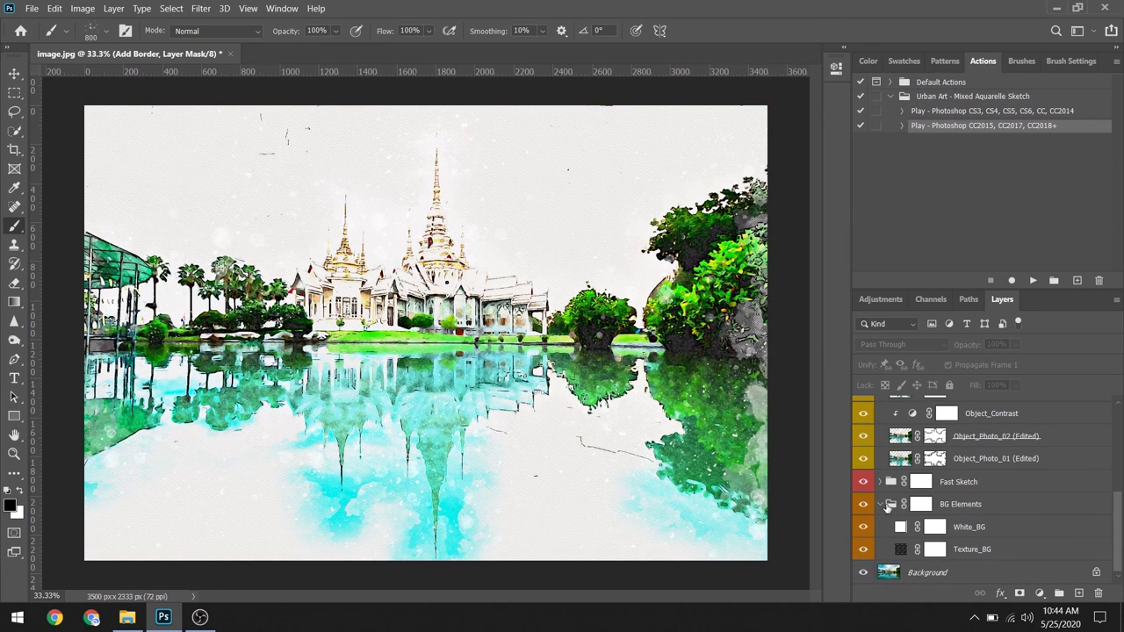